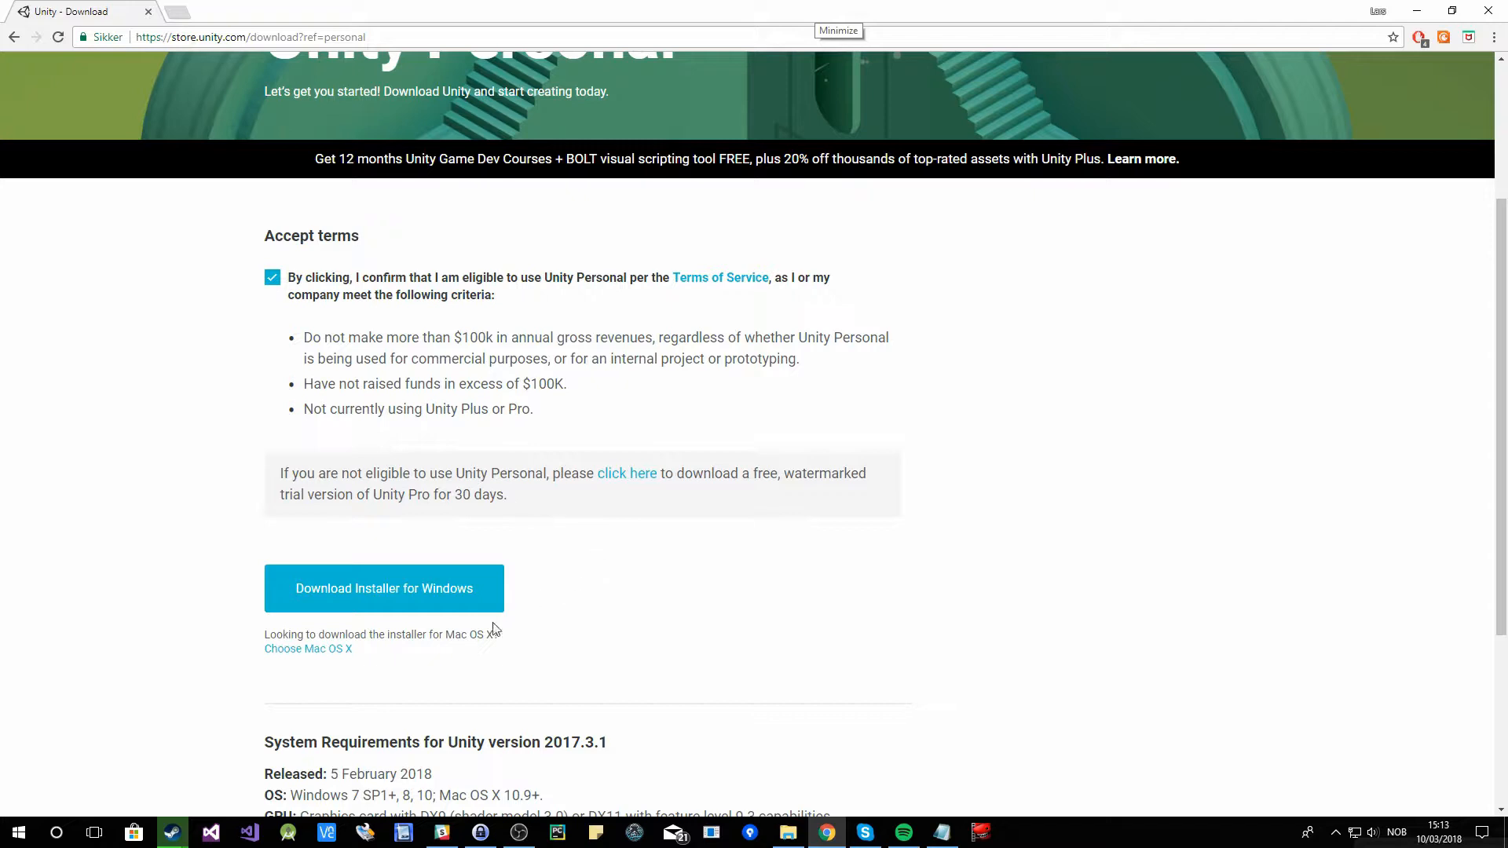
- Search the computer for unity and launch the Unity application
left_click(56, 833)
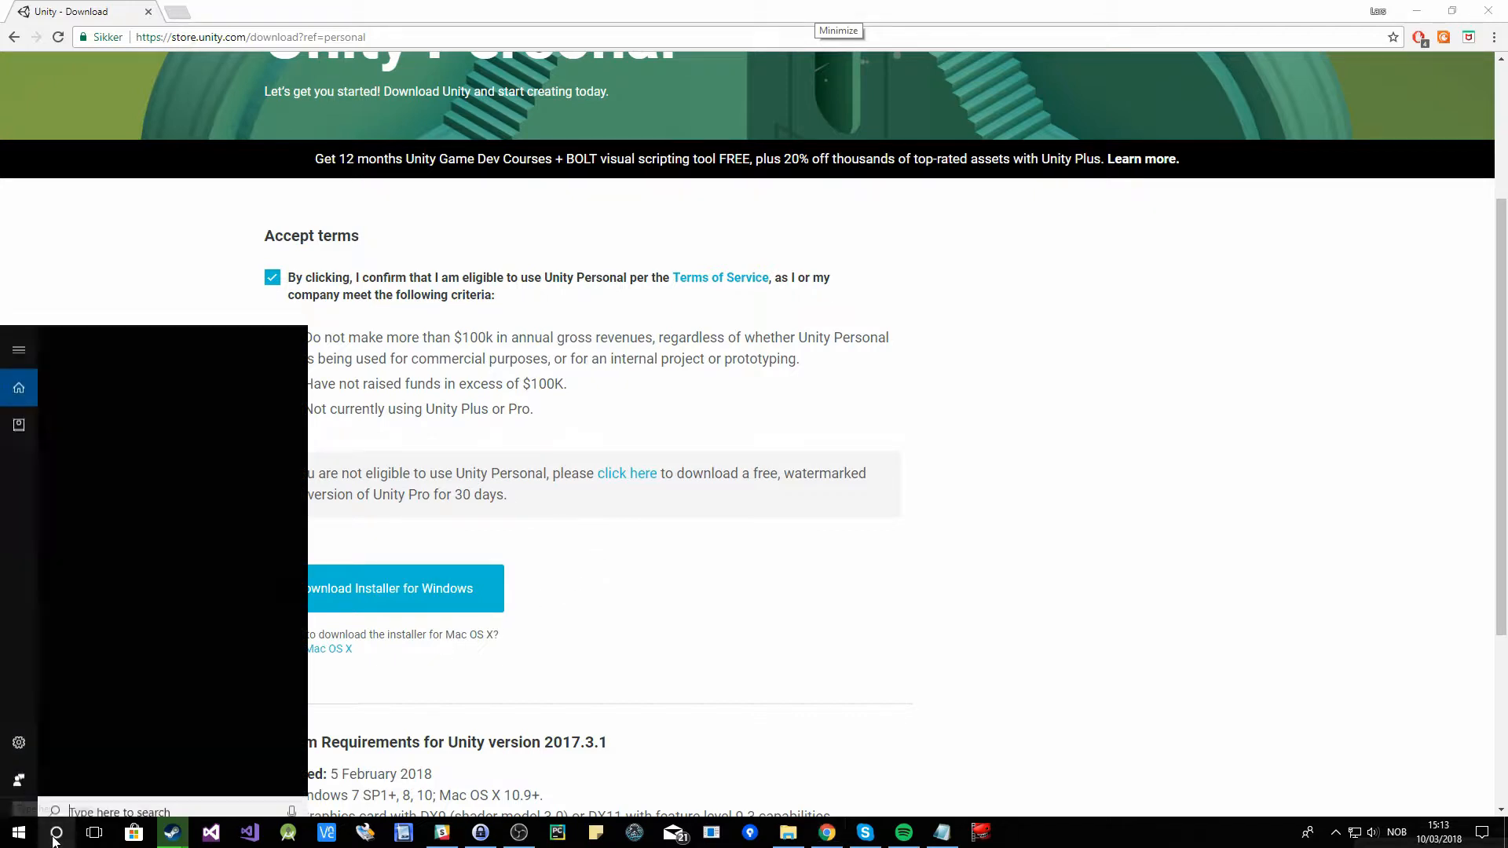
type("unity")
key("Return")
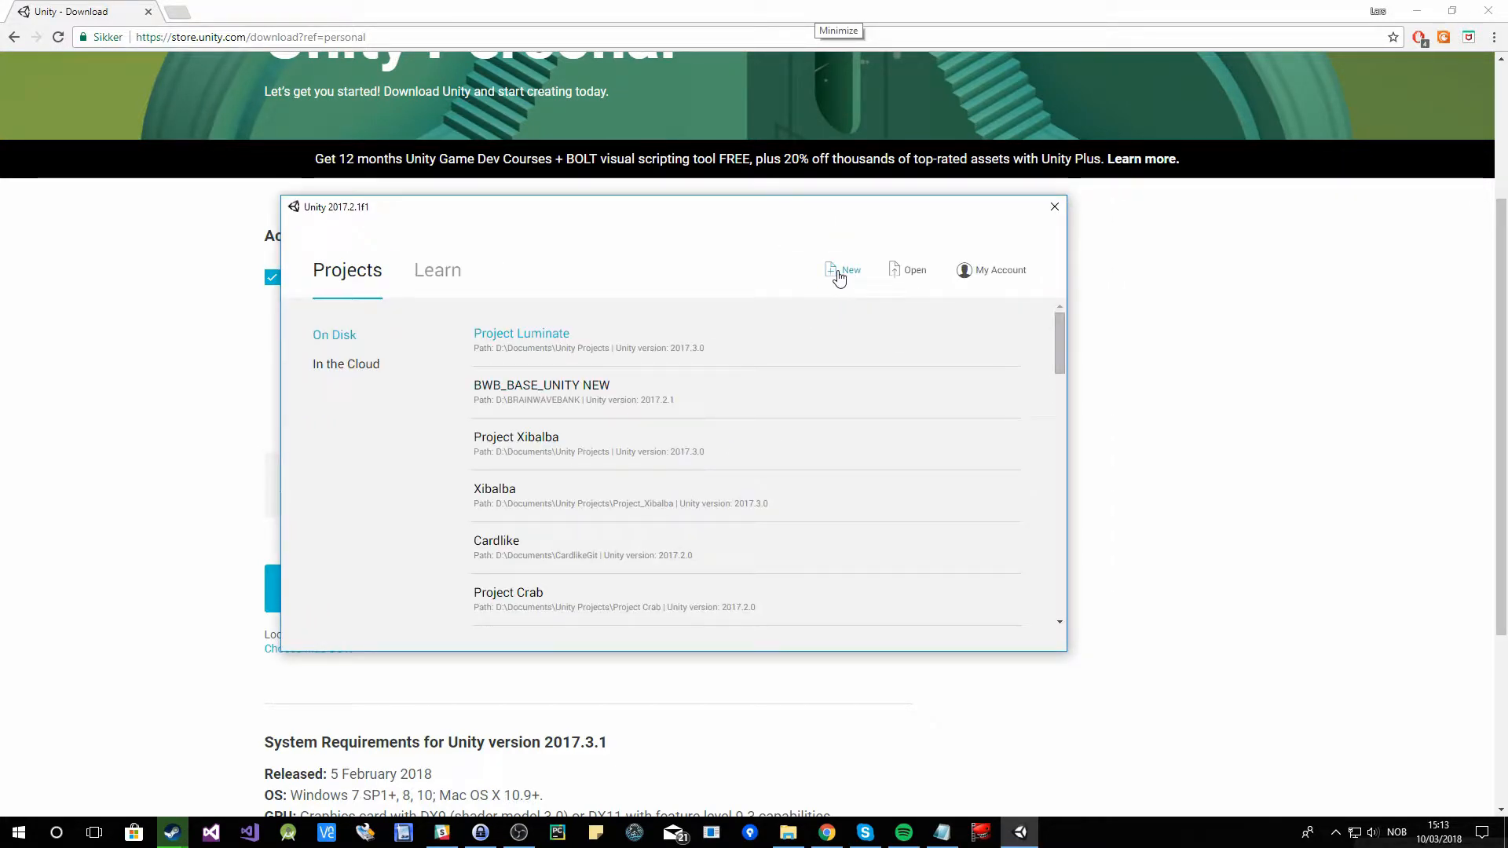
- Create a new 2D project named Hello World in the location D:\Documents\Unity Projects\Tutorial
left_click(839, 275)
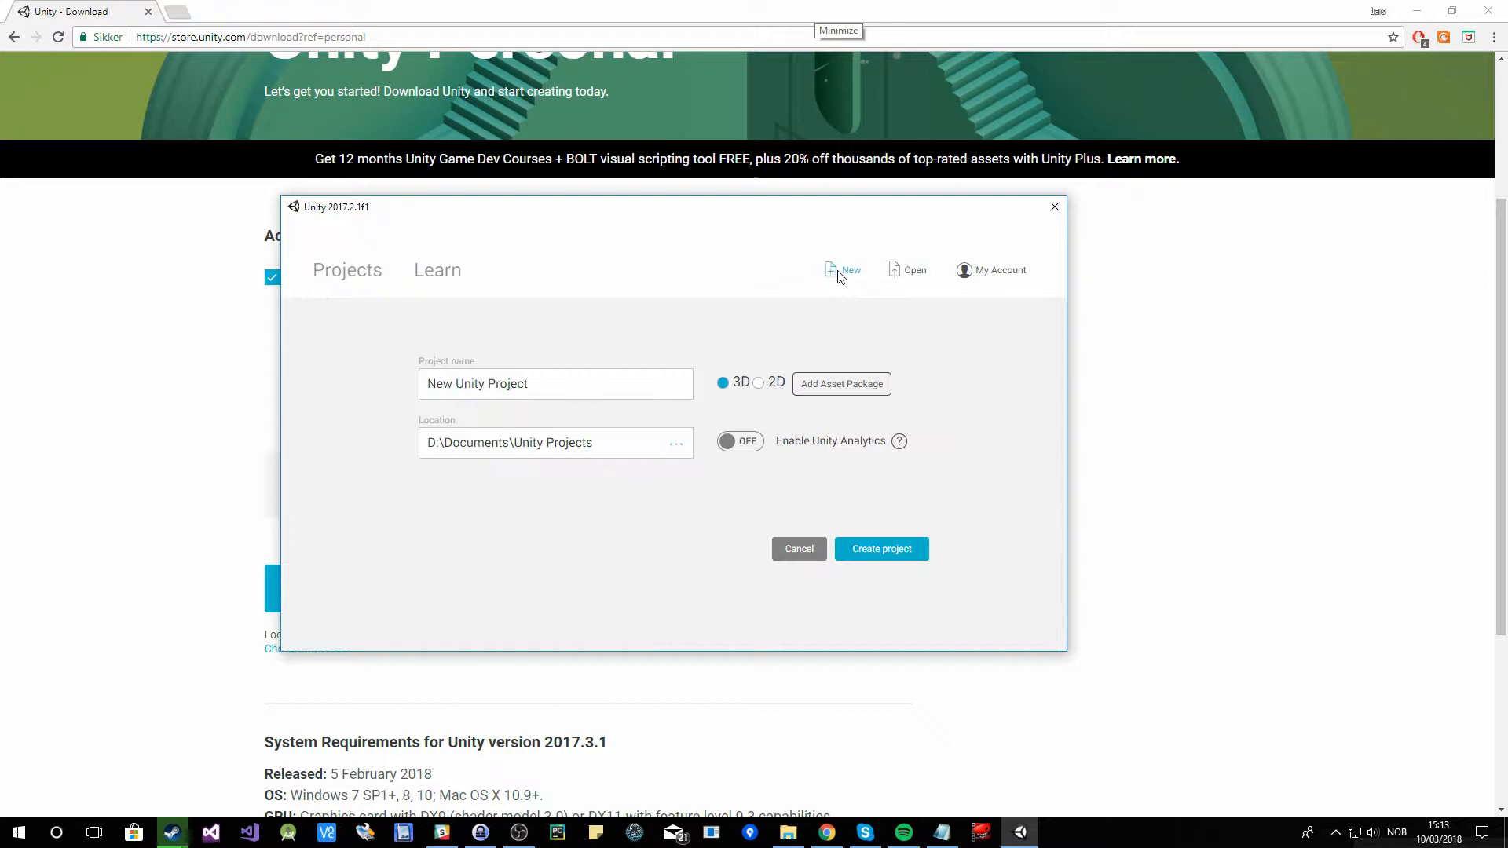
left_click(609, 442)
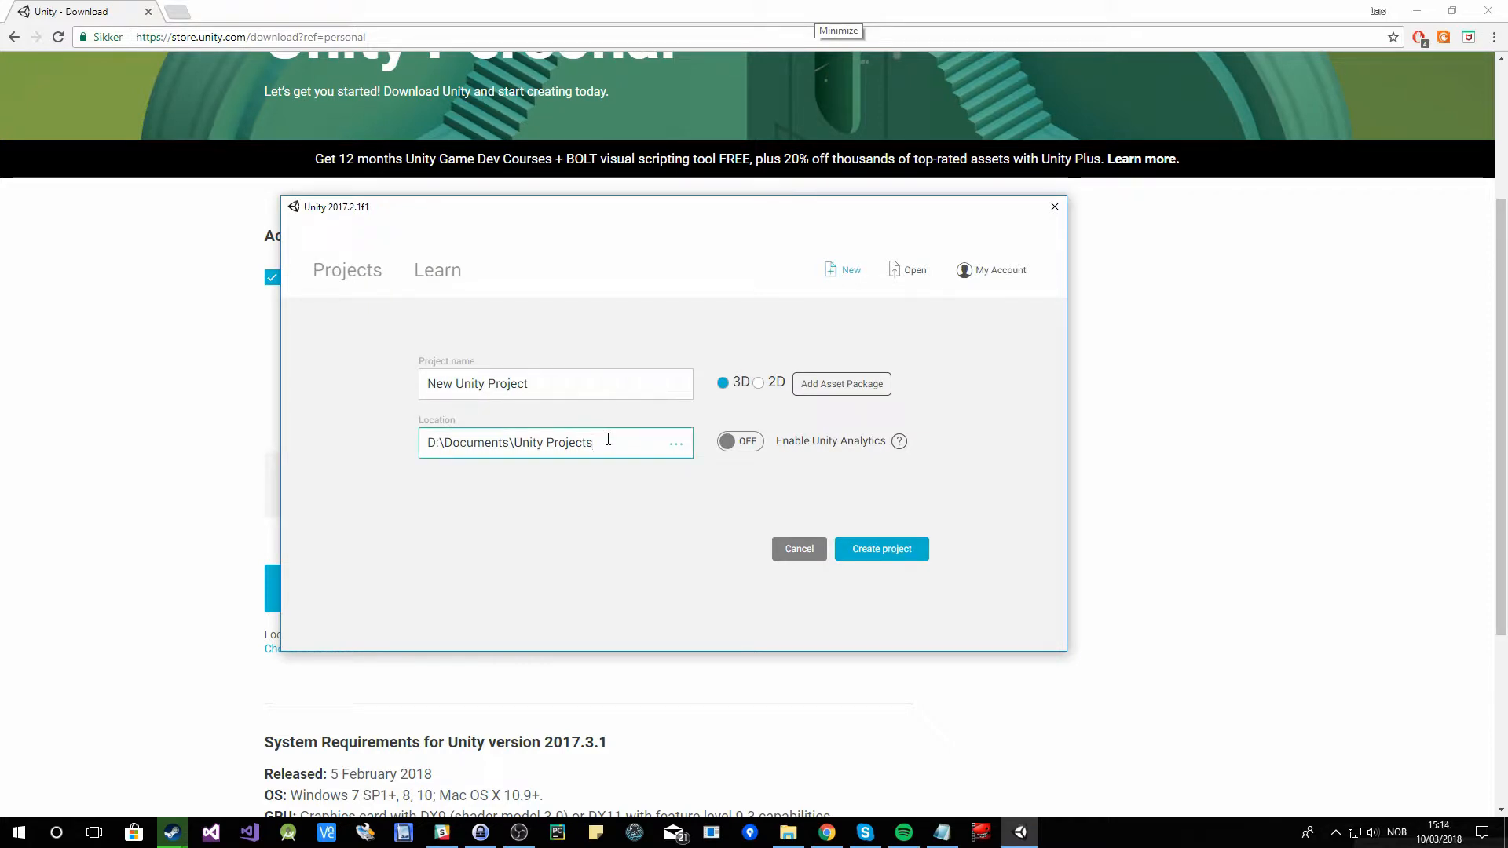
type("\\Tutorial")
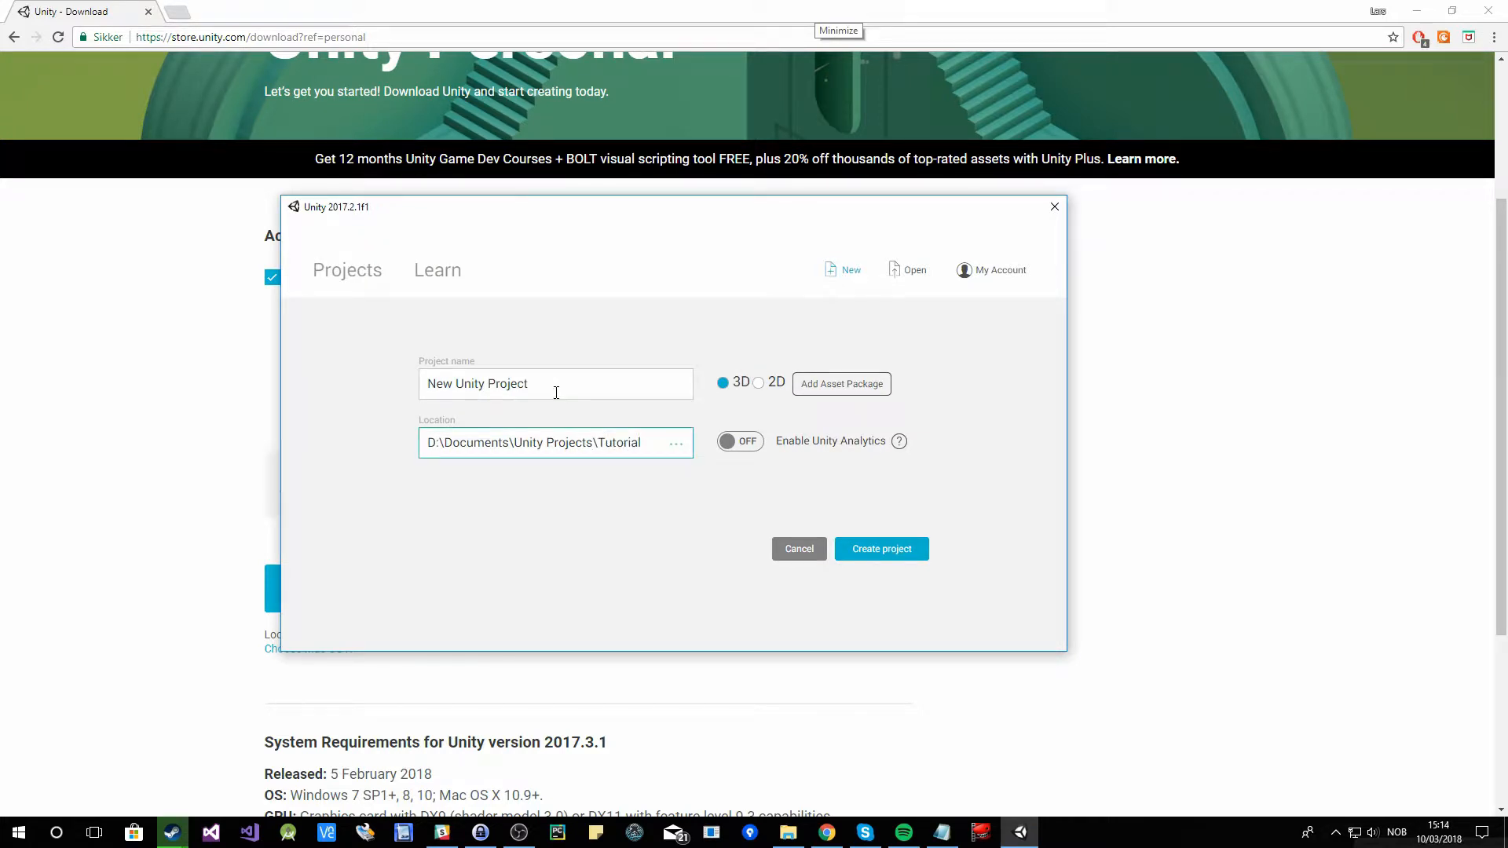
left_click_drag(555, 390, 284, 389)
type("Hello World")
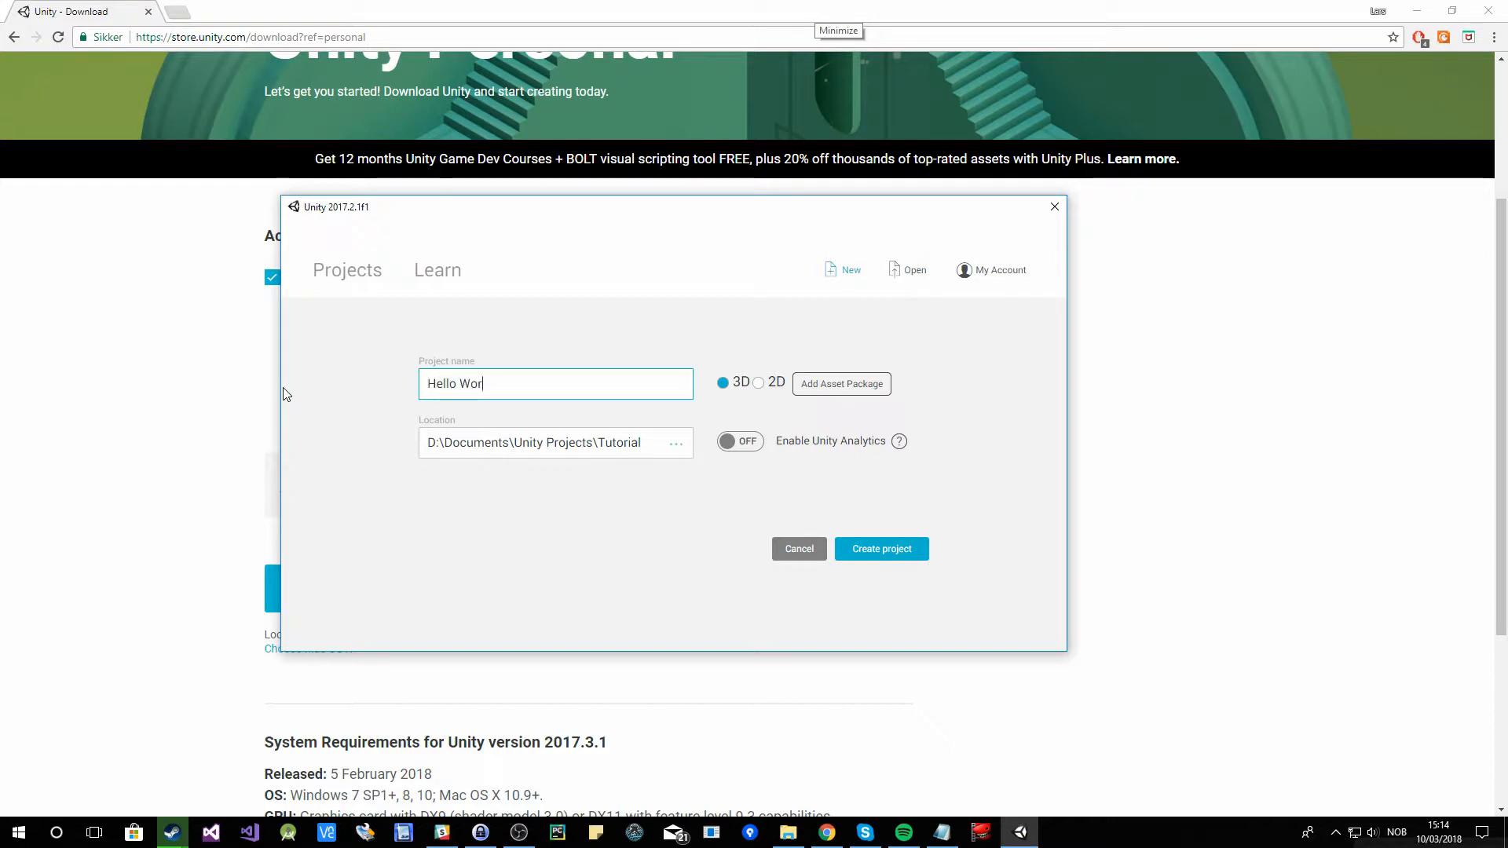
left_click(765, 390)
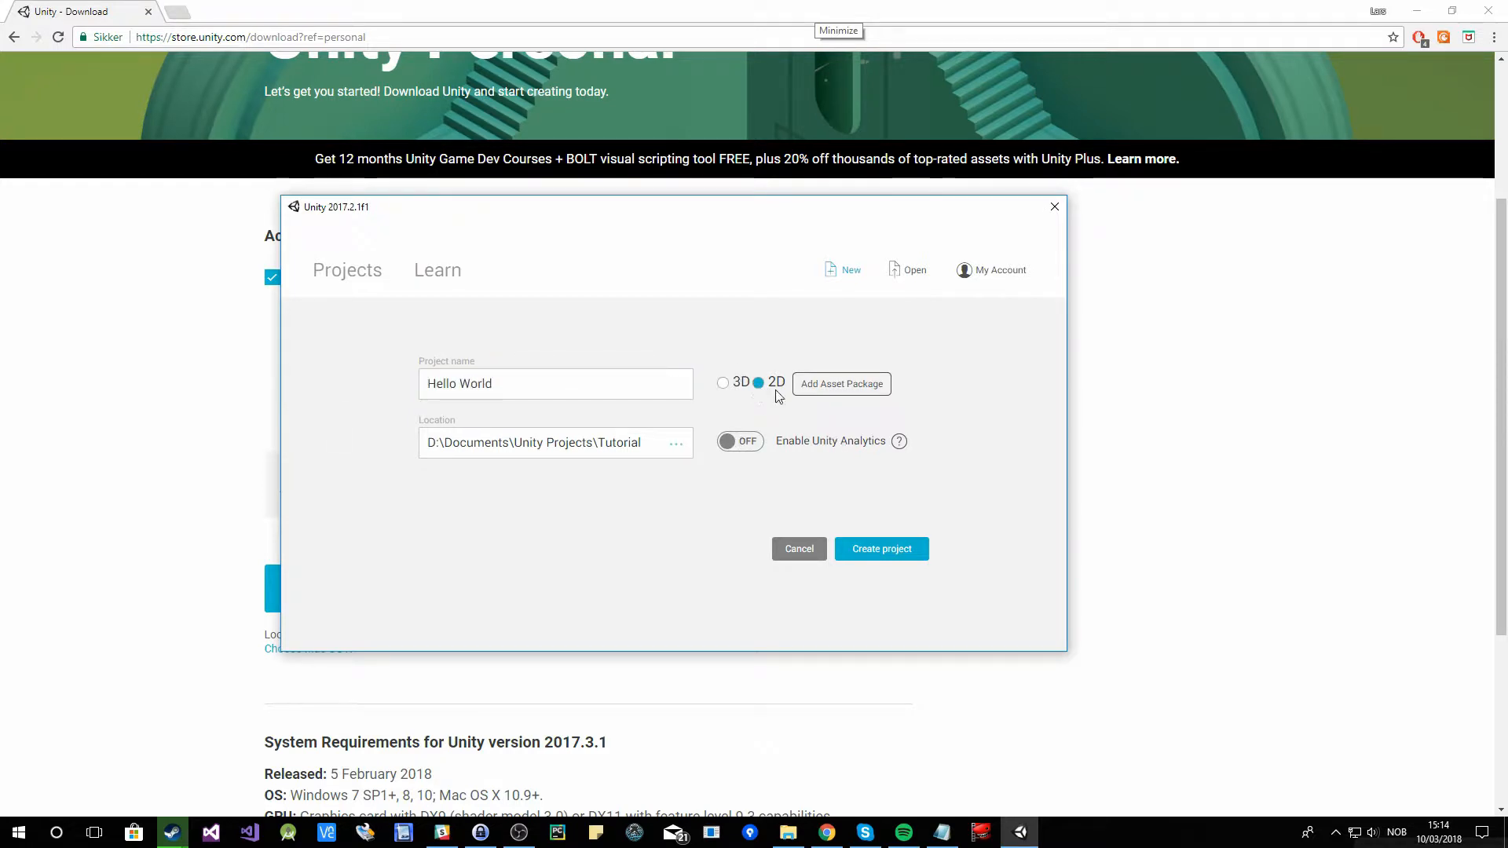
left_click(757, 383)
left_click(911, 548)
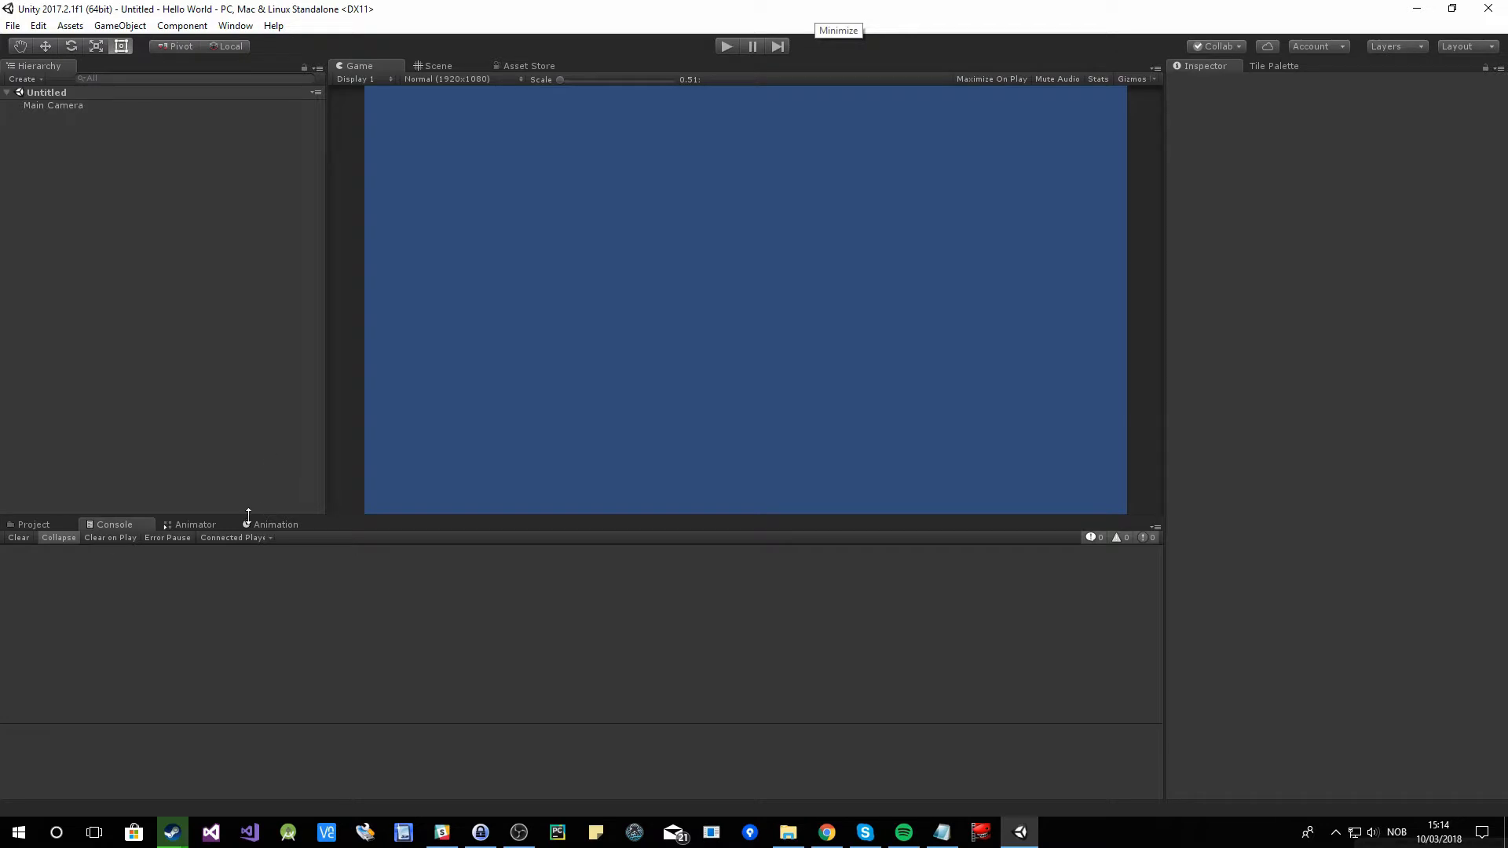
- Create a C# script named Test in the project's Assets folder
left_click(39, 524)
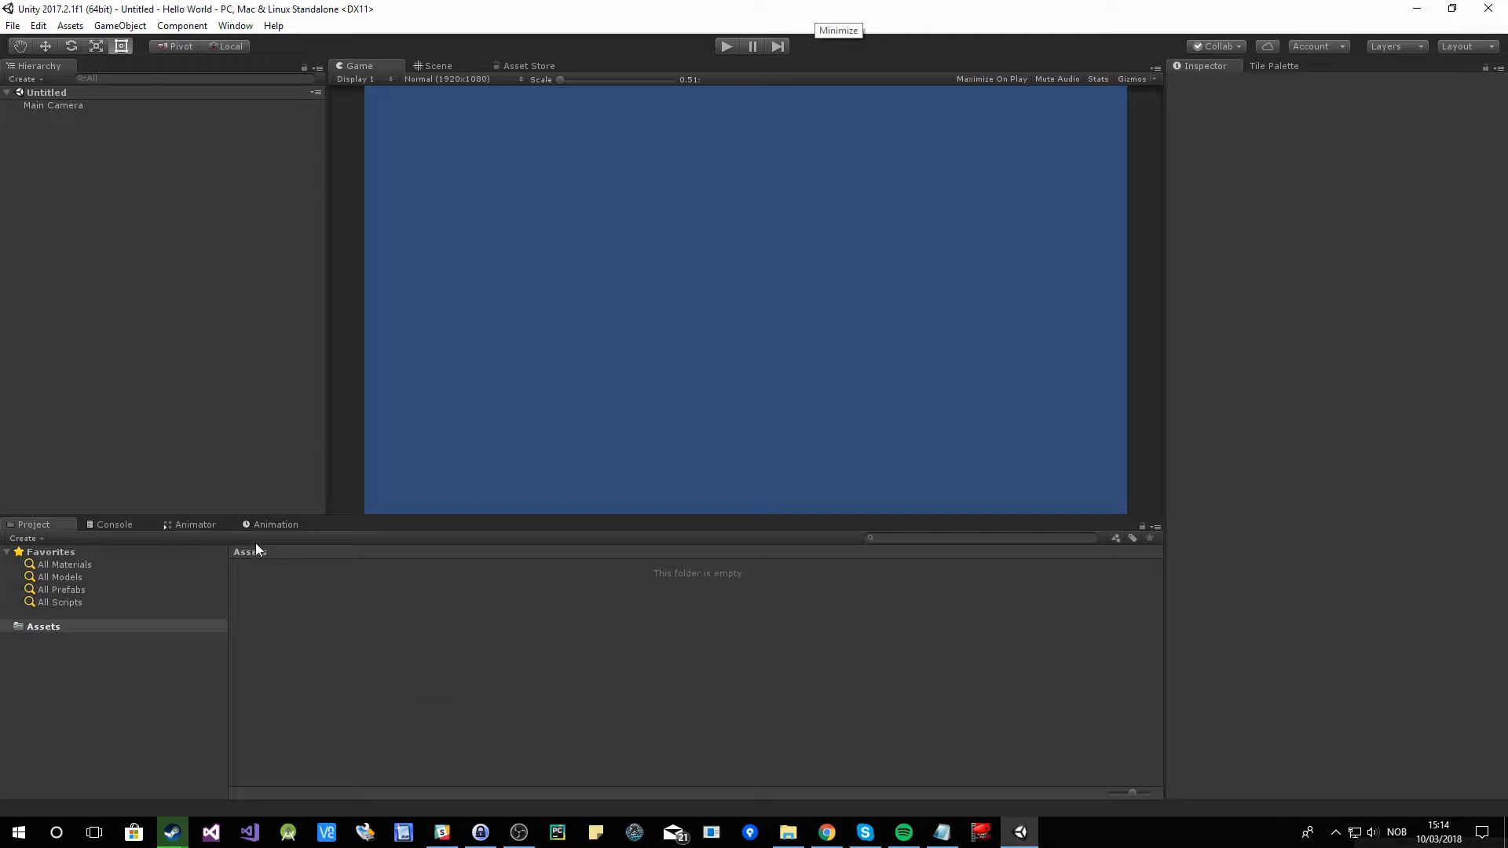
right_click(378, 629)
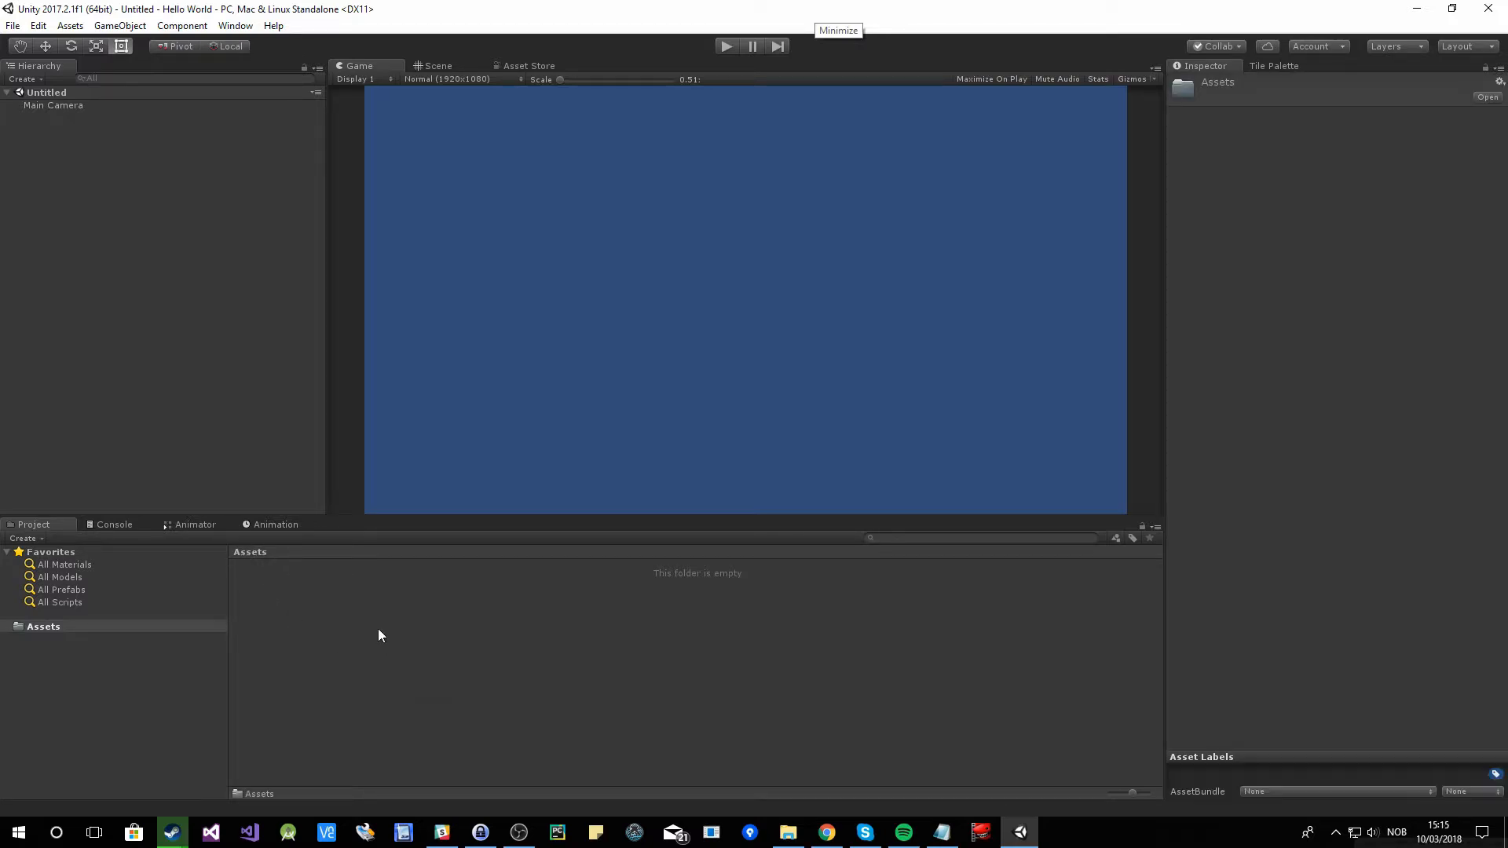
mouse_move(504, 318)
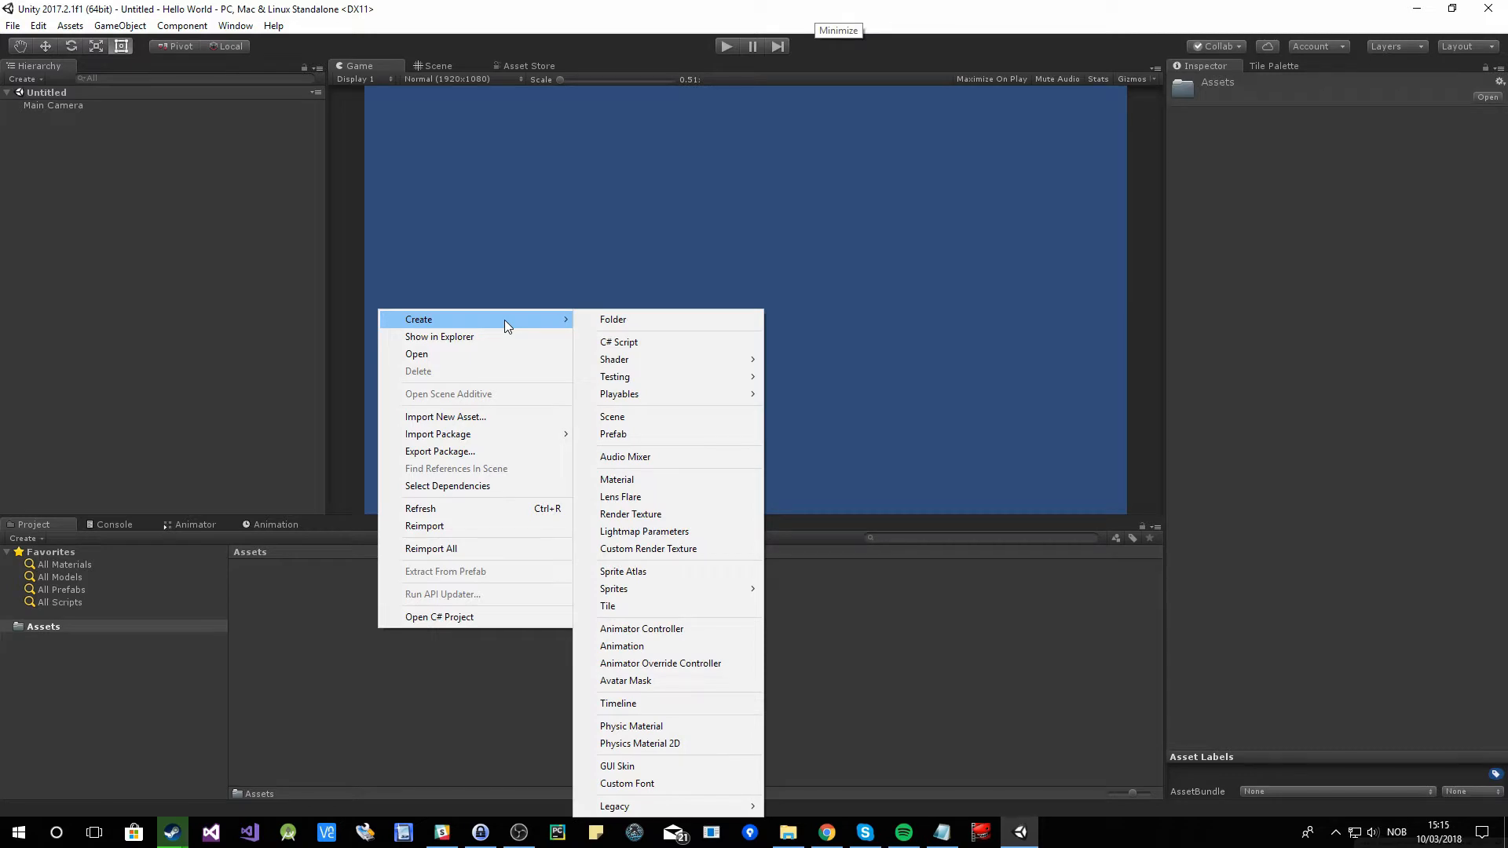
left_click(626, 342)
type("T")
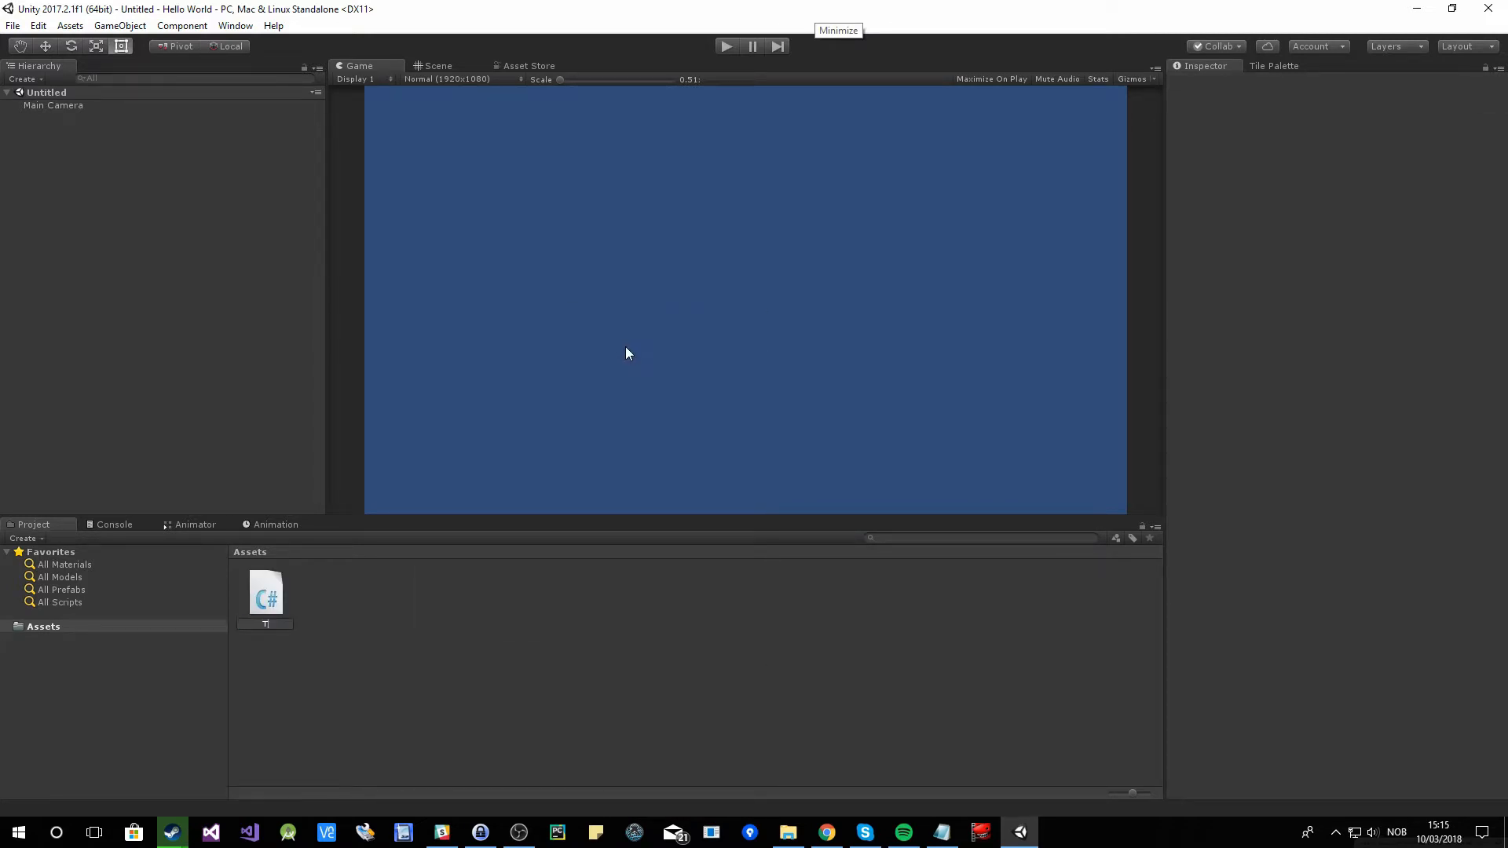
type("est")
key("Return")
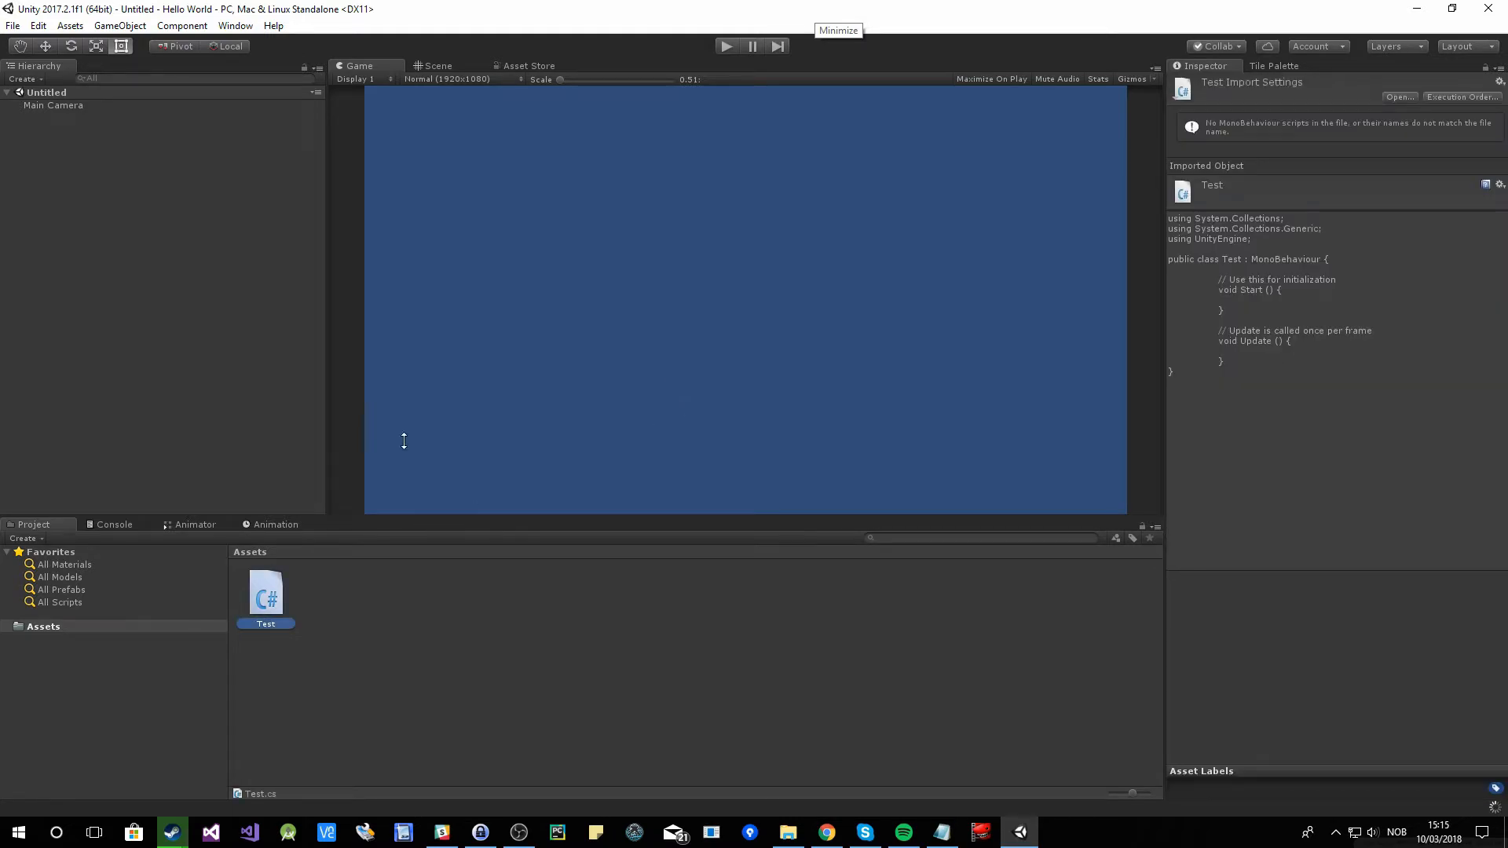
- Add an empty game object to the scene hierarchy
left_click(149, 270)
right_click(142, 248)
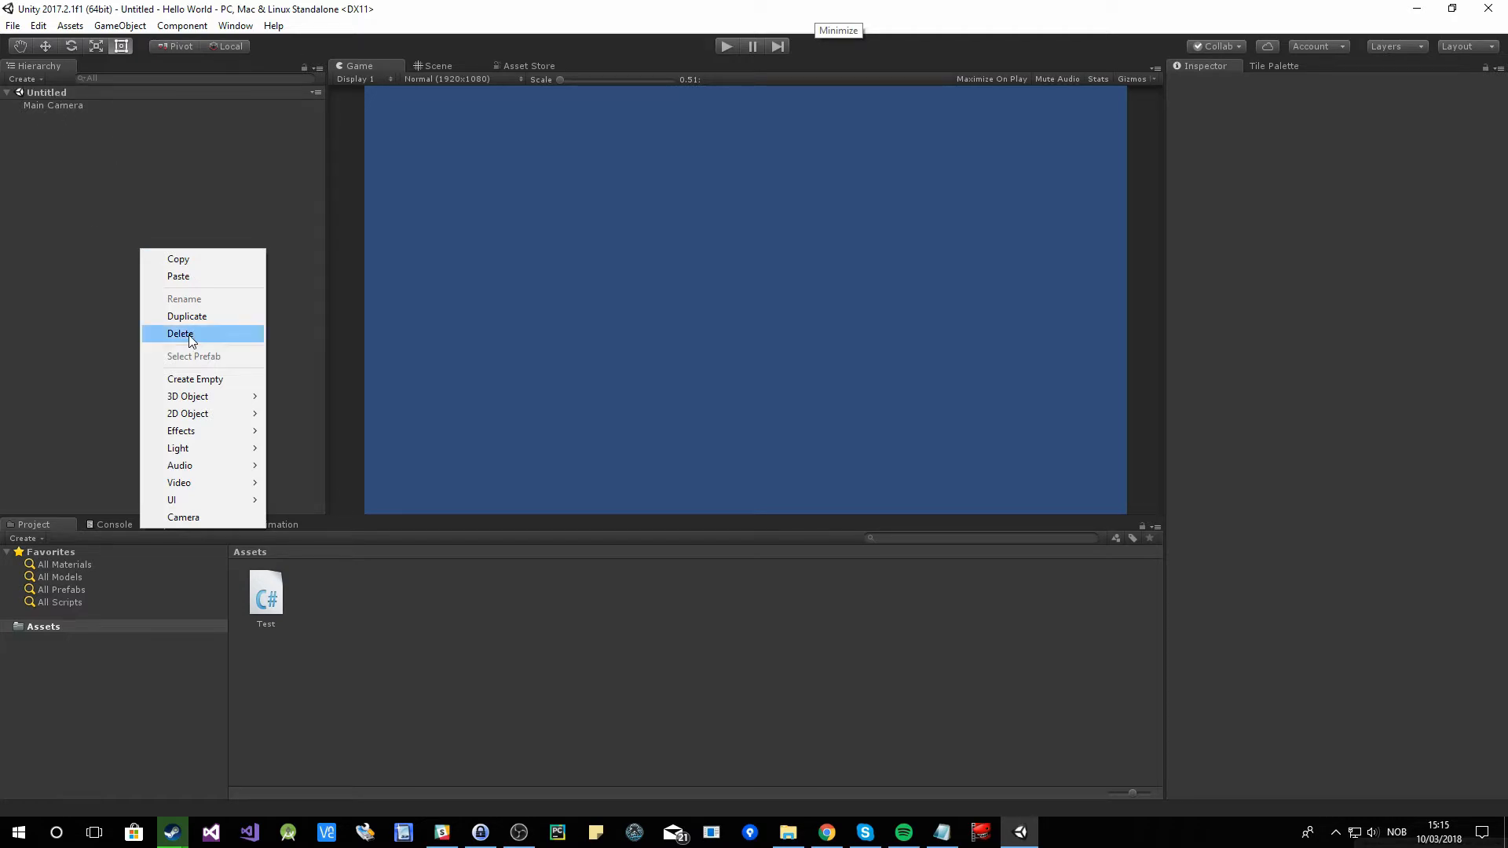
left_click(224, 380)
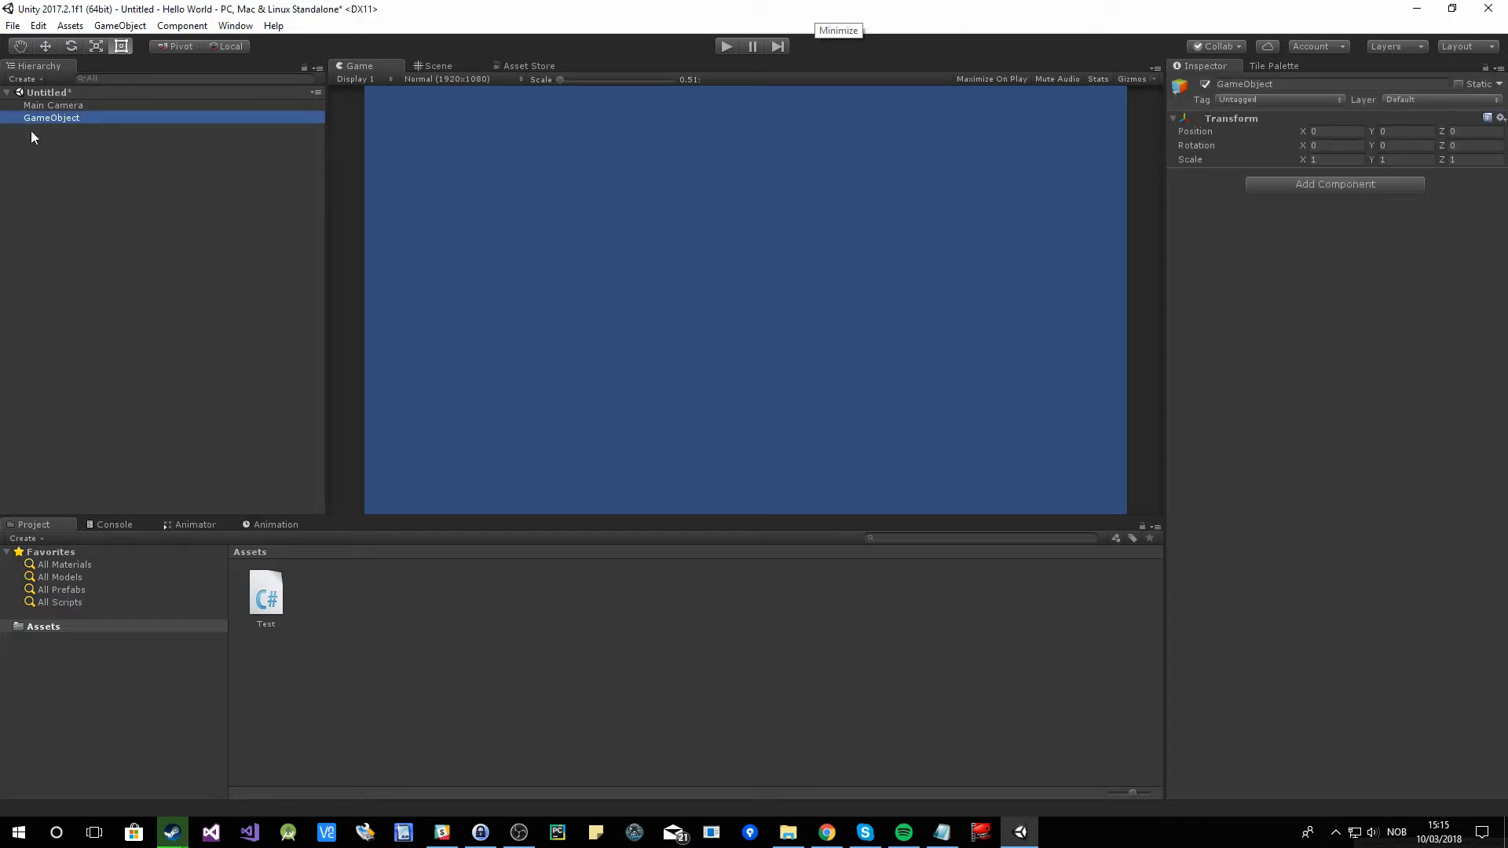
left_click(128, 237)
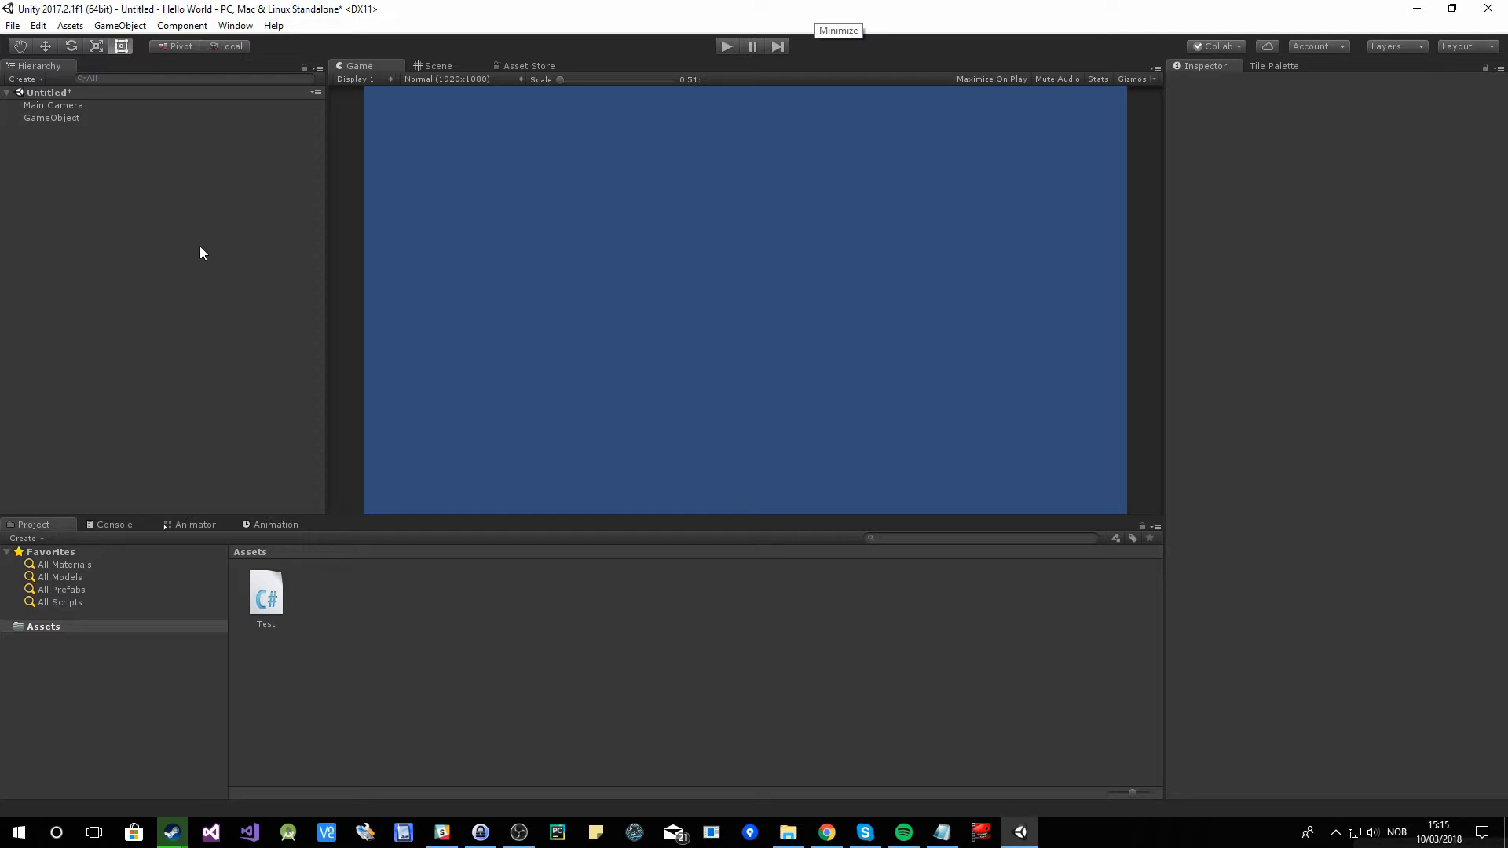
- Save the scene as Scene0 in the Assets folder
key("ctrl+s")
type("S")
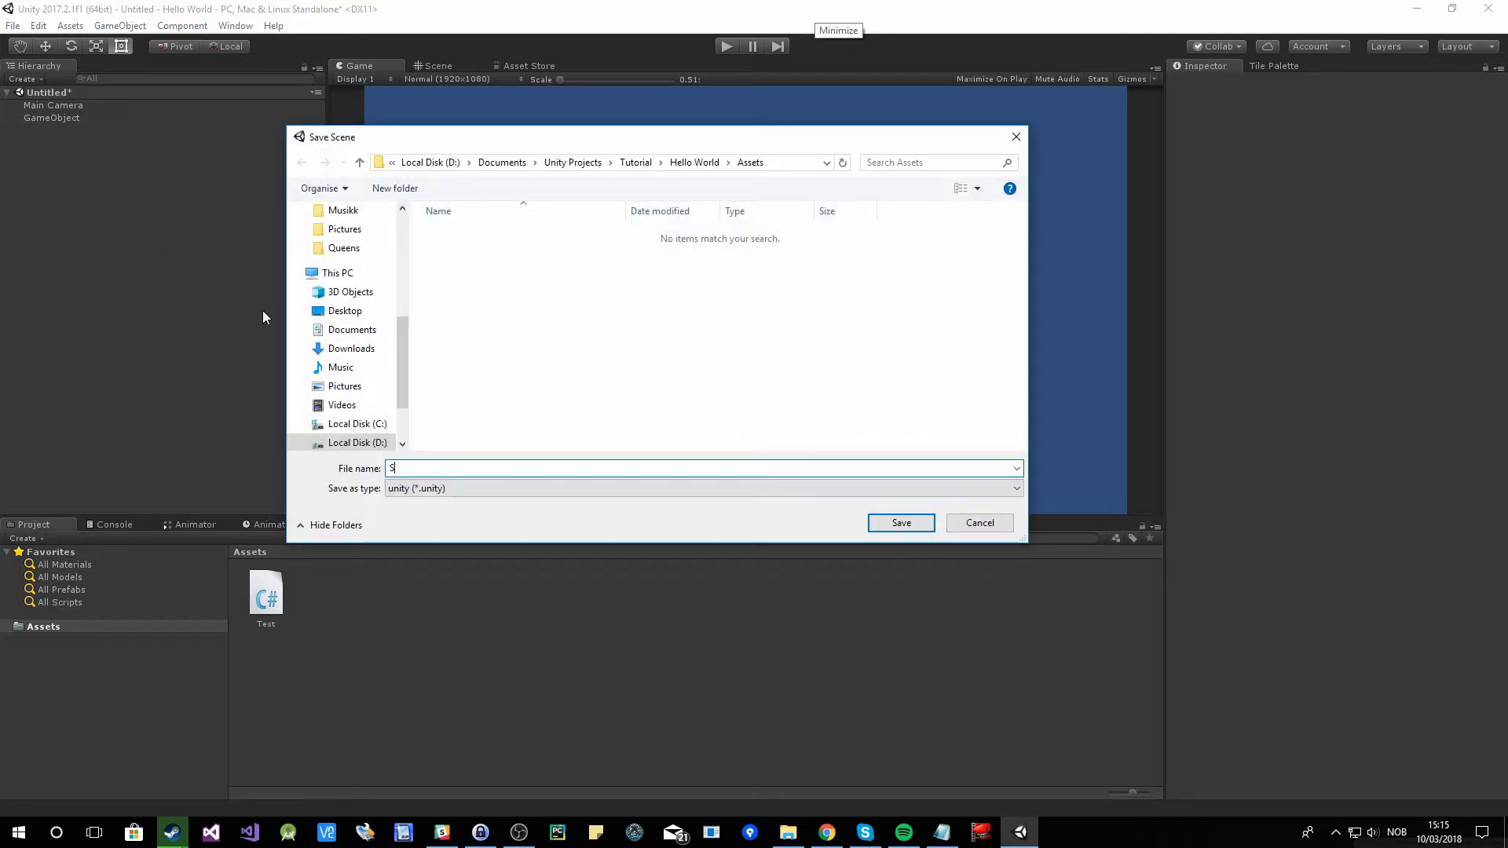
type("cene0")
key("Return")
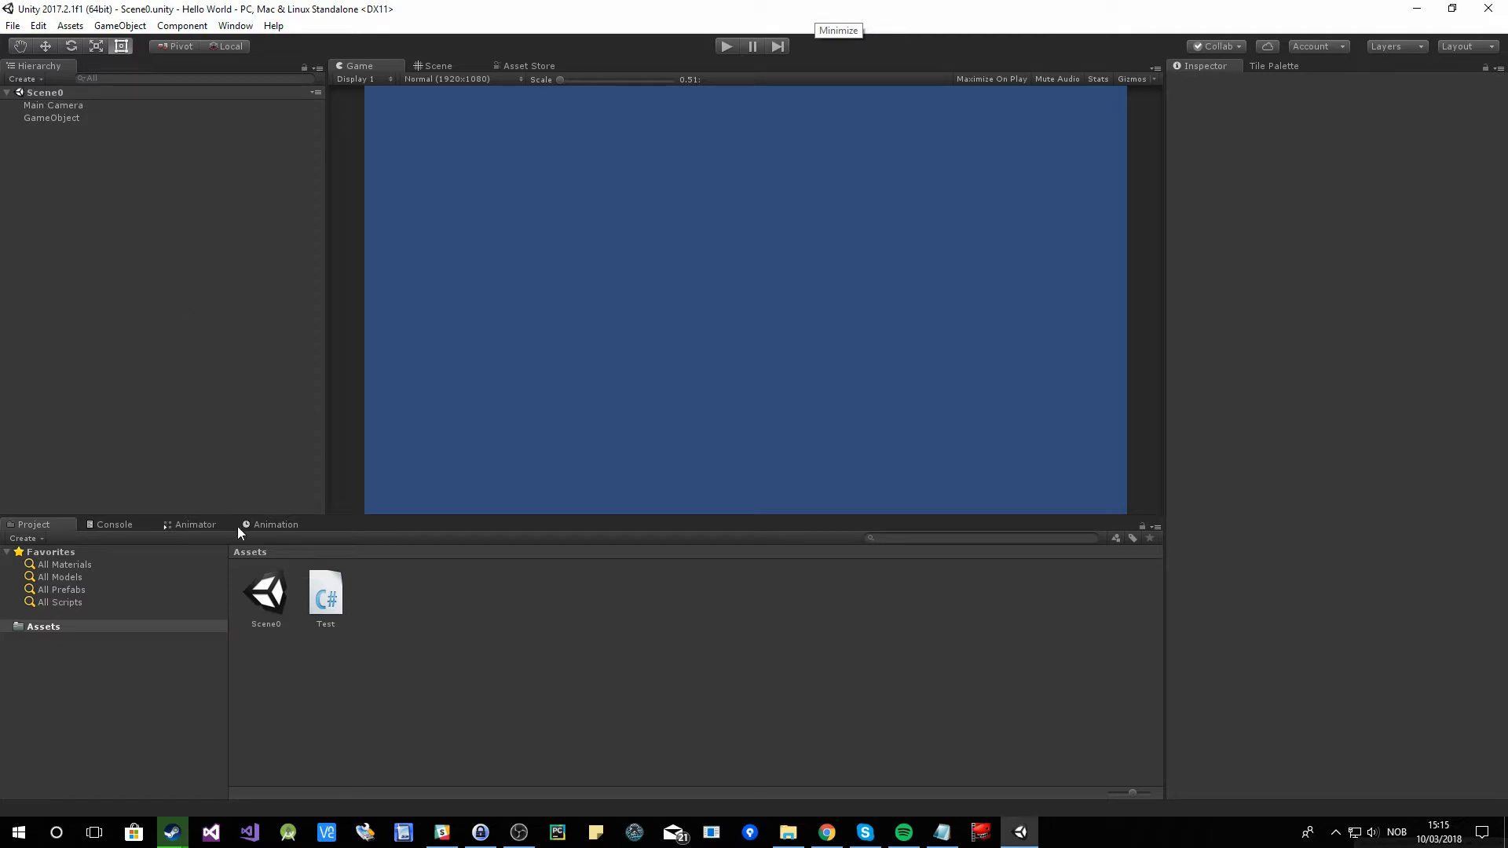
- Attach the Test script to the empty GameObject as a component and open the script for editing
left_click(316, 581)
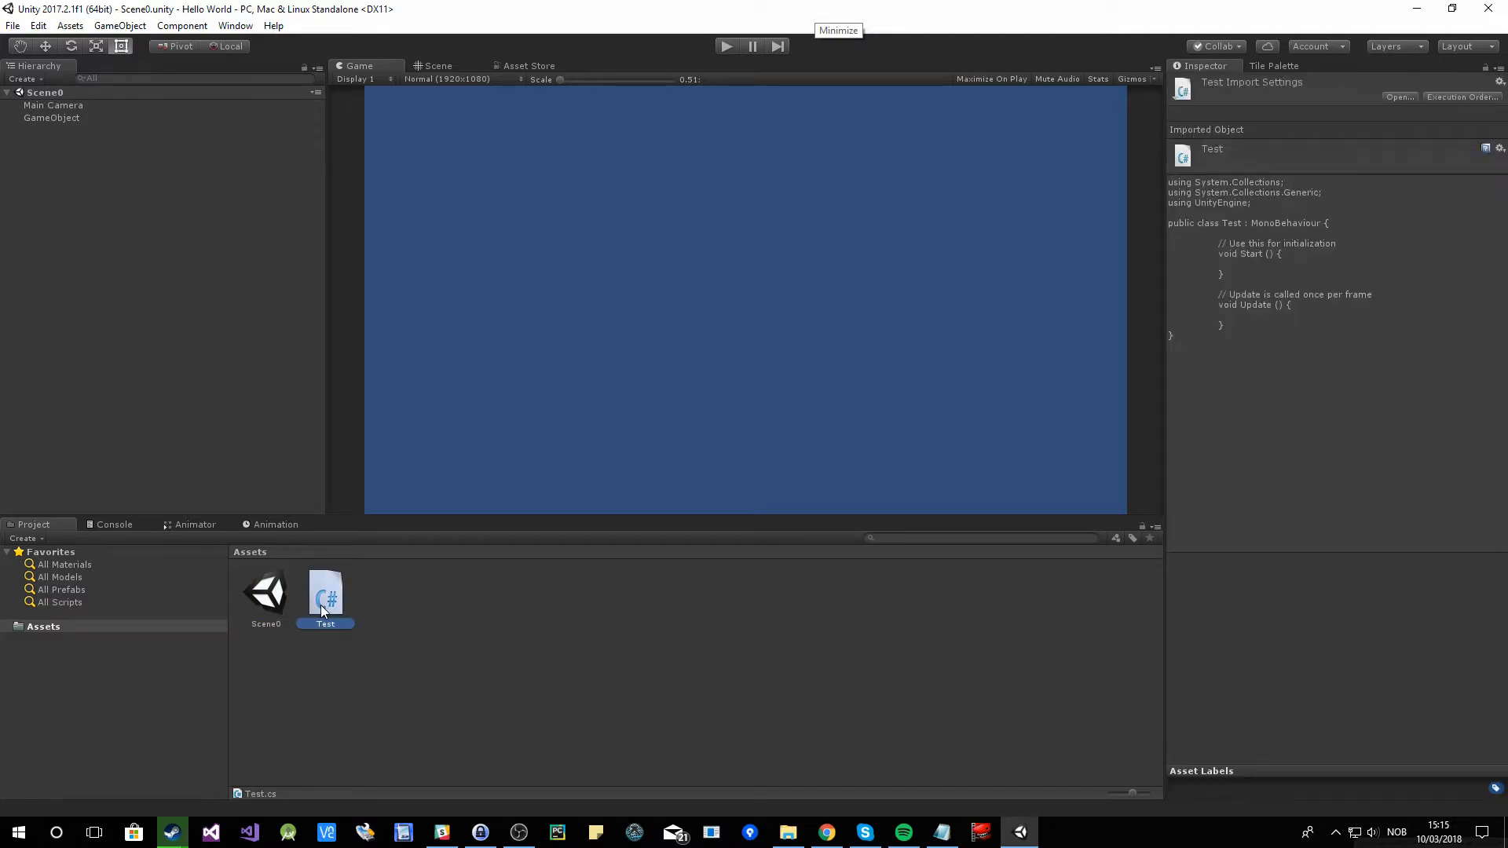
left_click(66, 118)
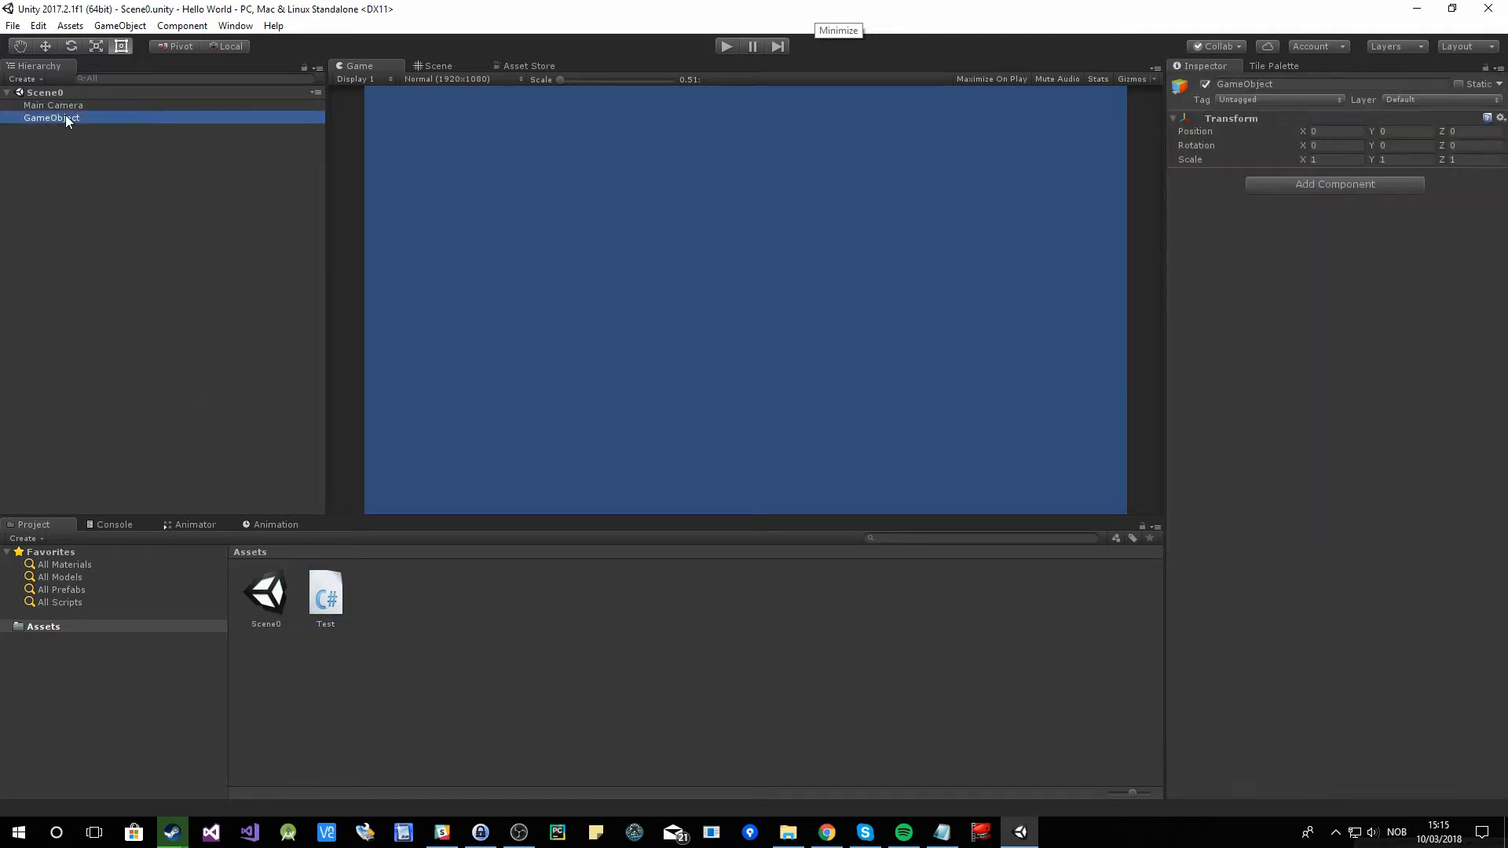
left_click(328, 605)
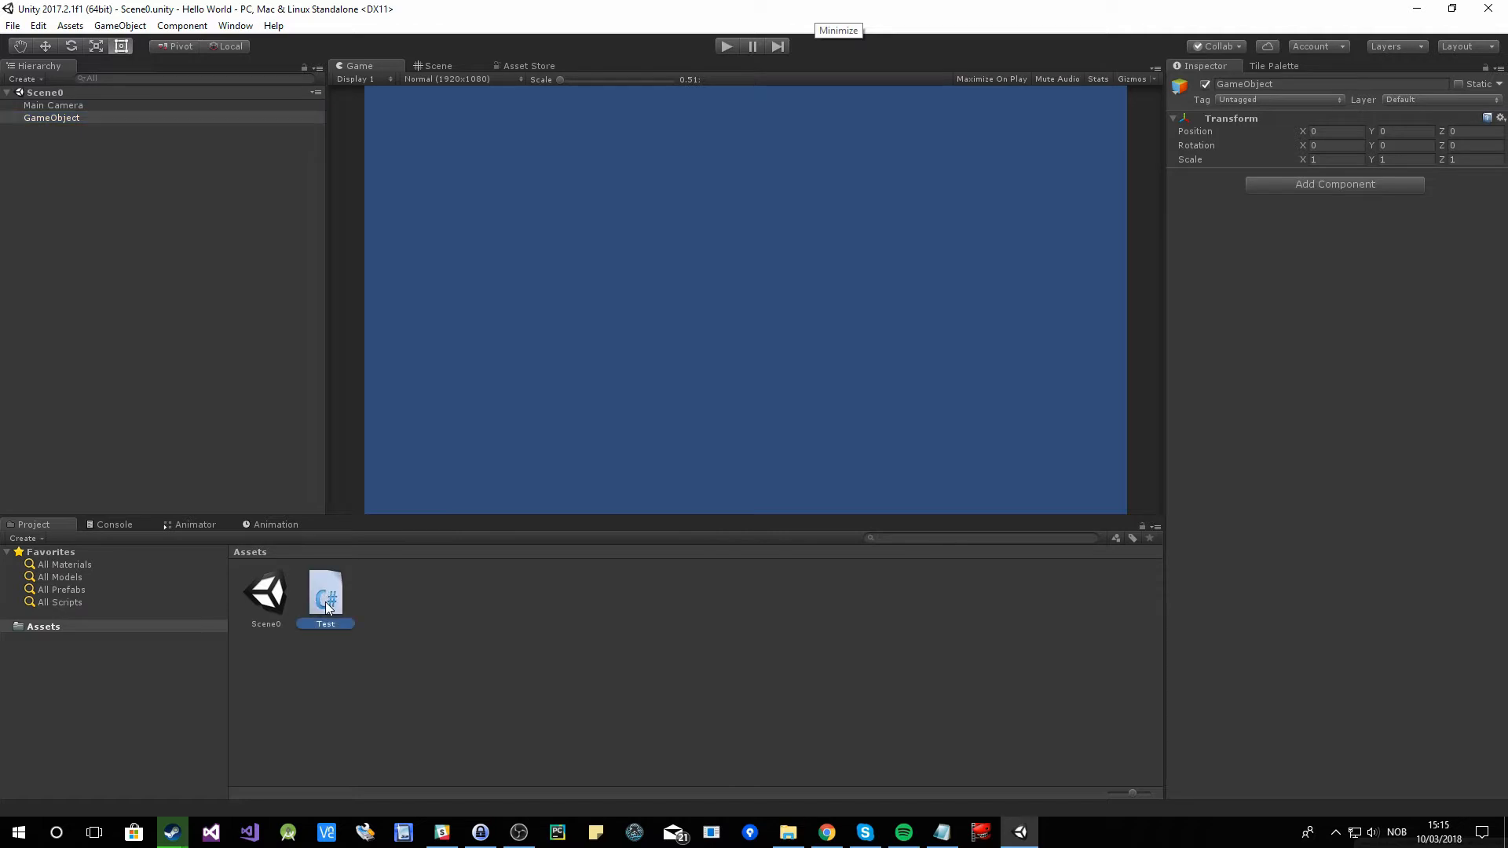
left_click_drag(328, 607, 1306, 402)
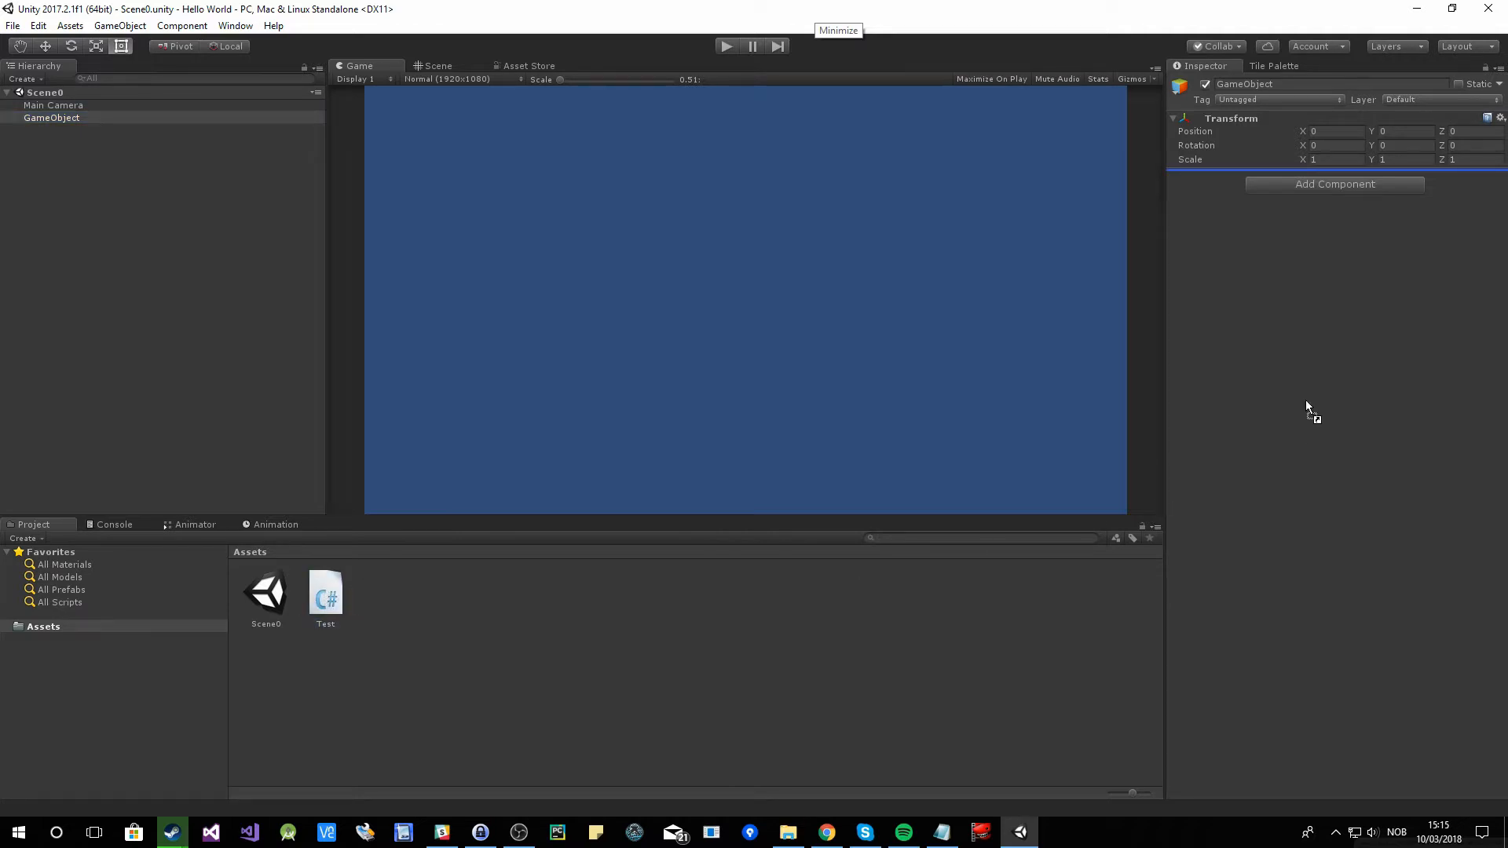
left_click_drag(1302, 286, 1310, 291)
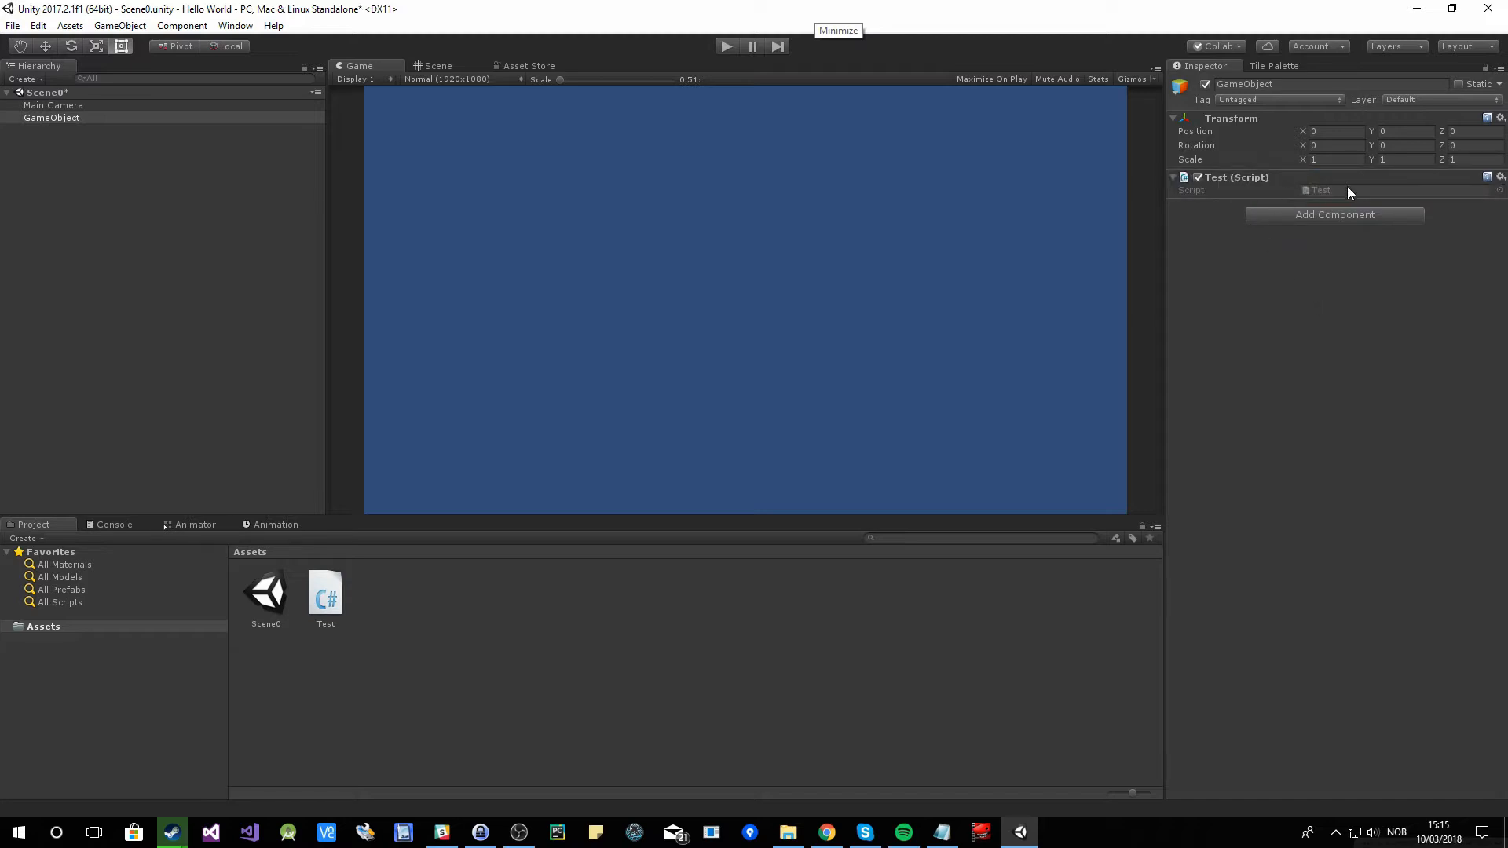
left_click(1500, 177)
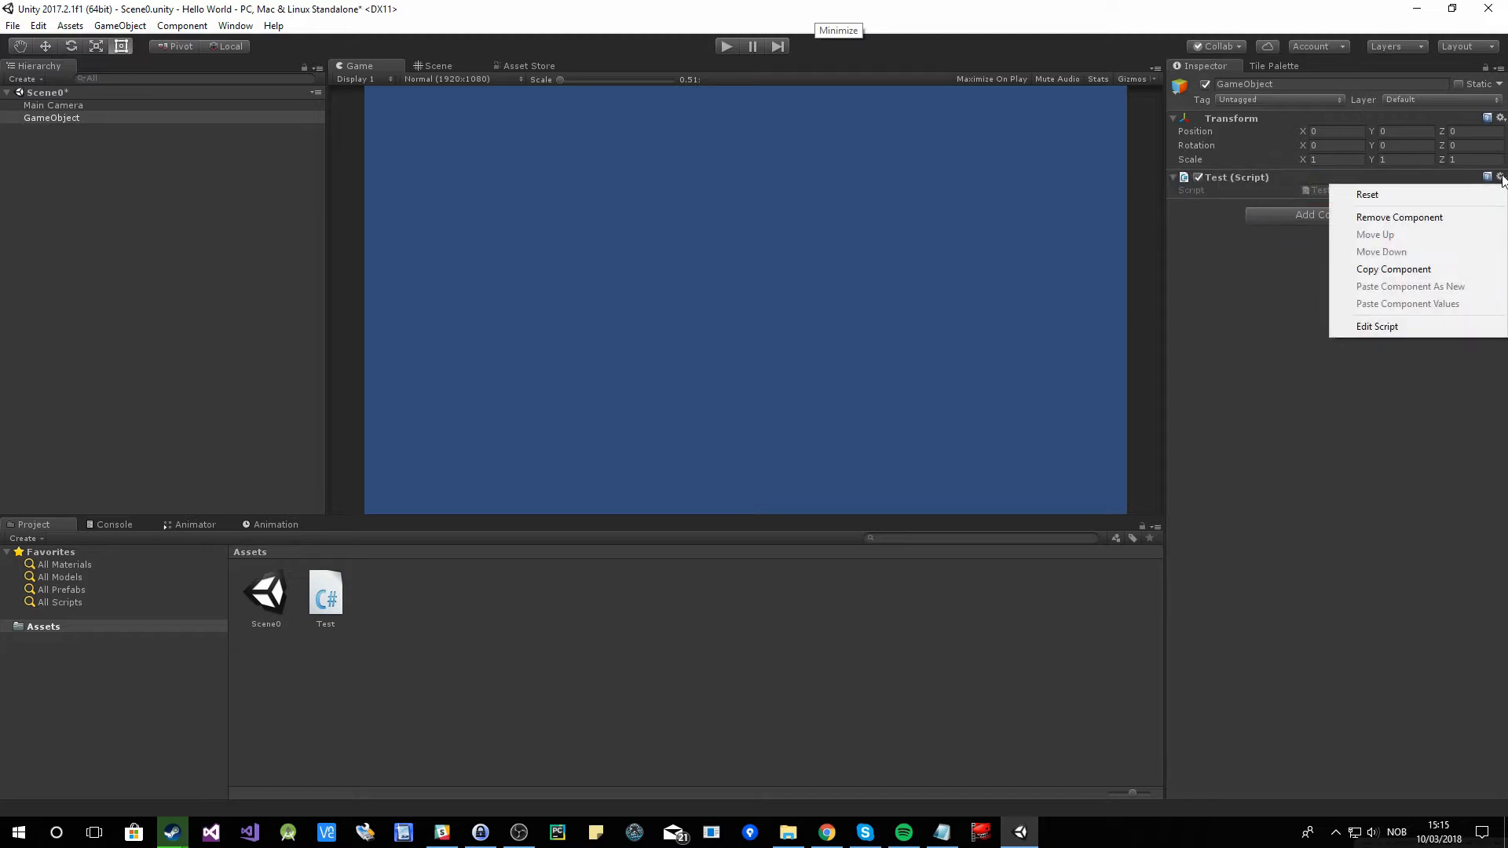
left_click(1380, 325)
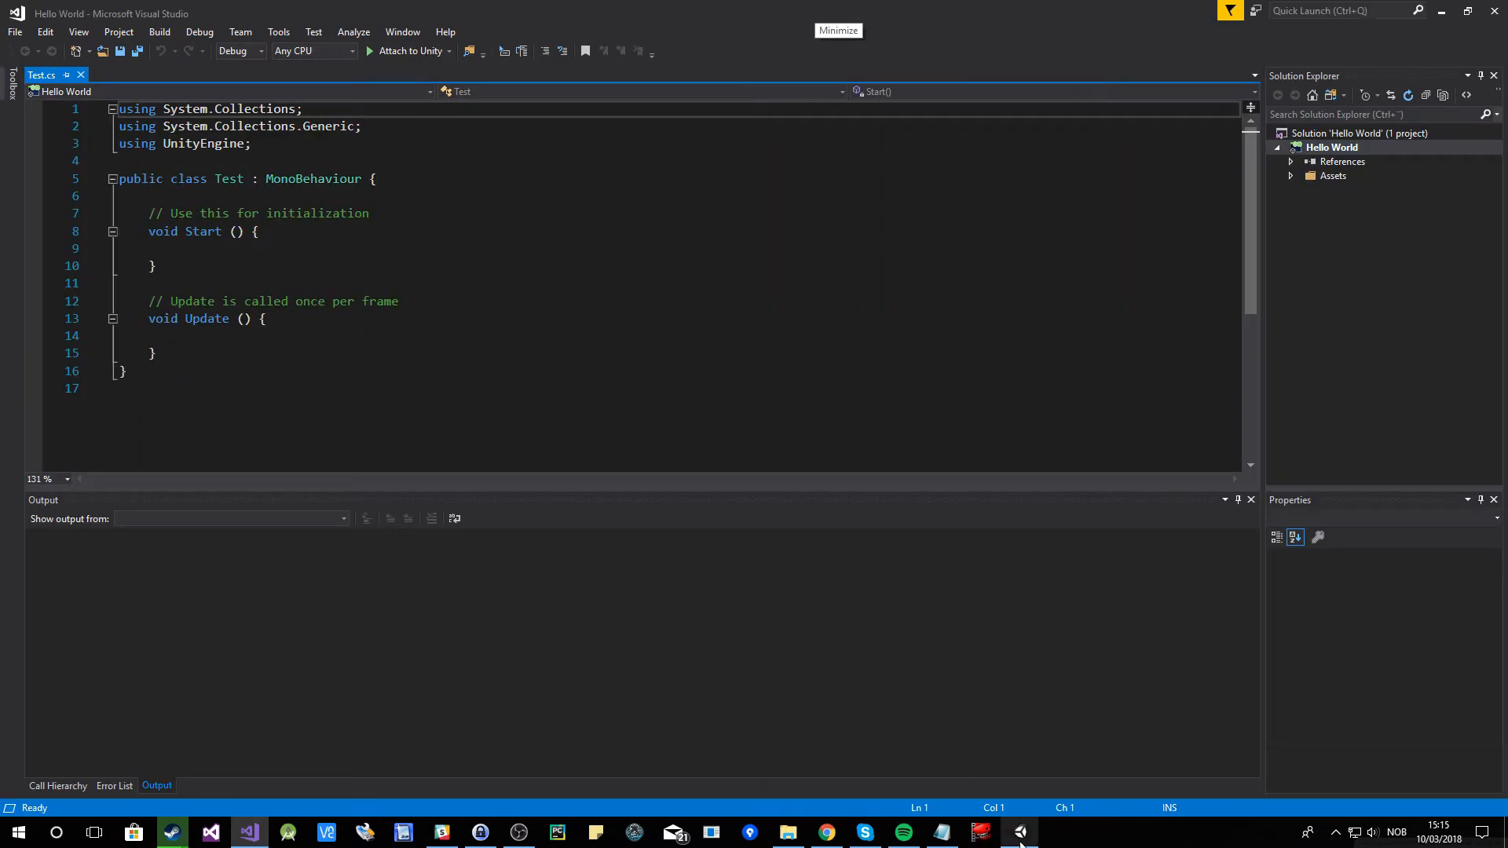
- Switch back to Unity and check the external script editor choices in the External Tools preferences
left_click(1020, 831)
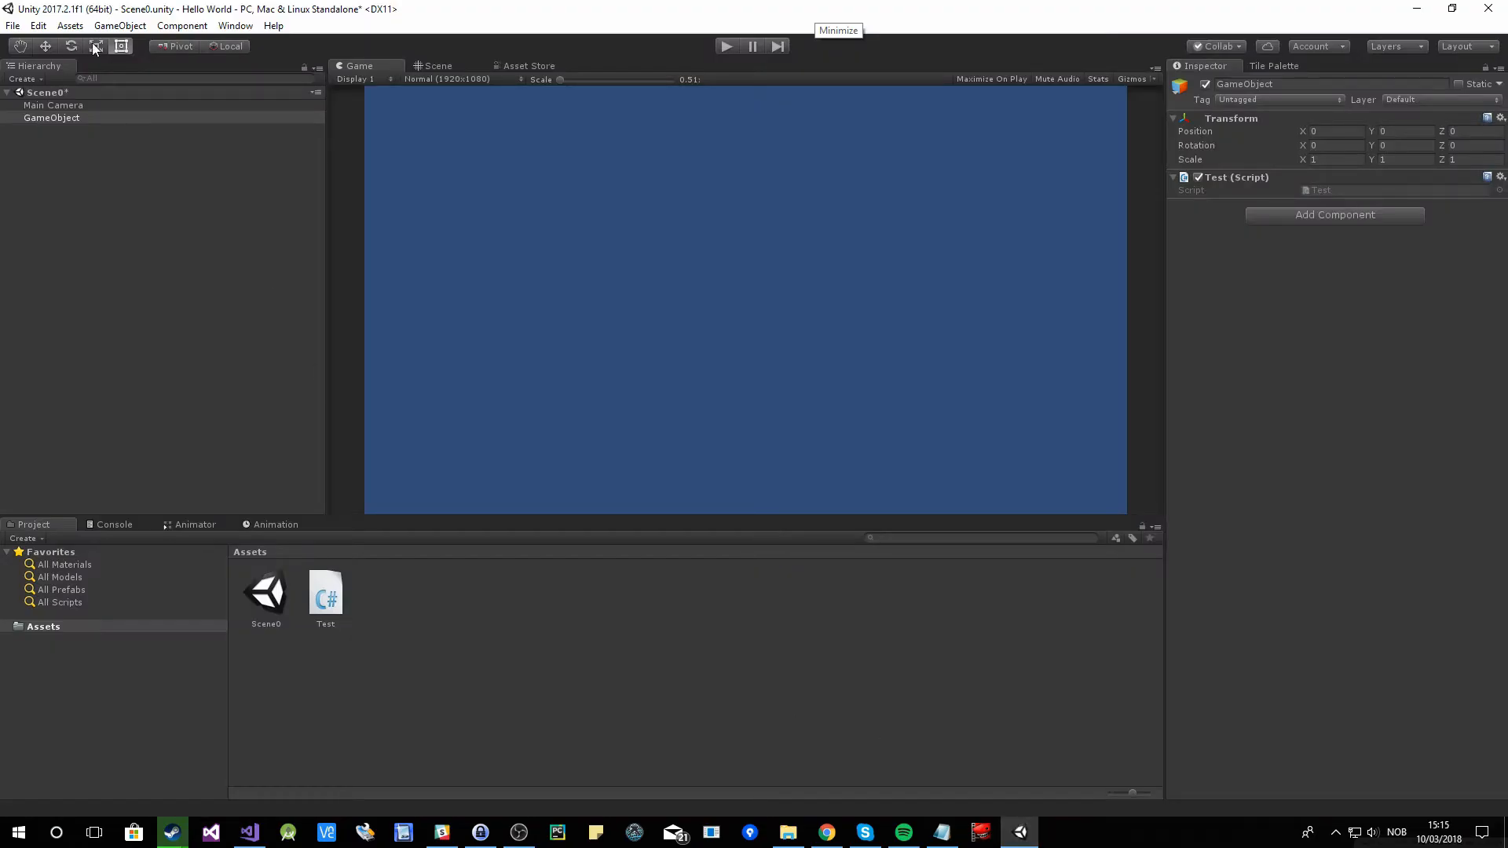
left_click(39, 26)
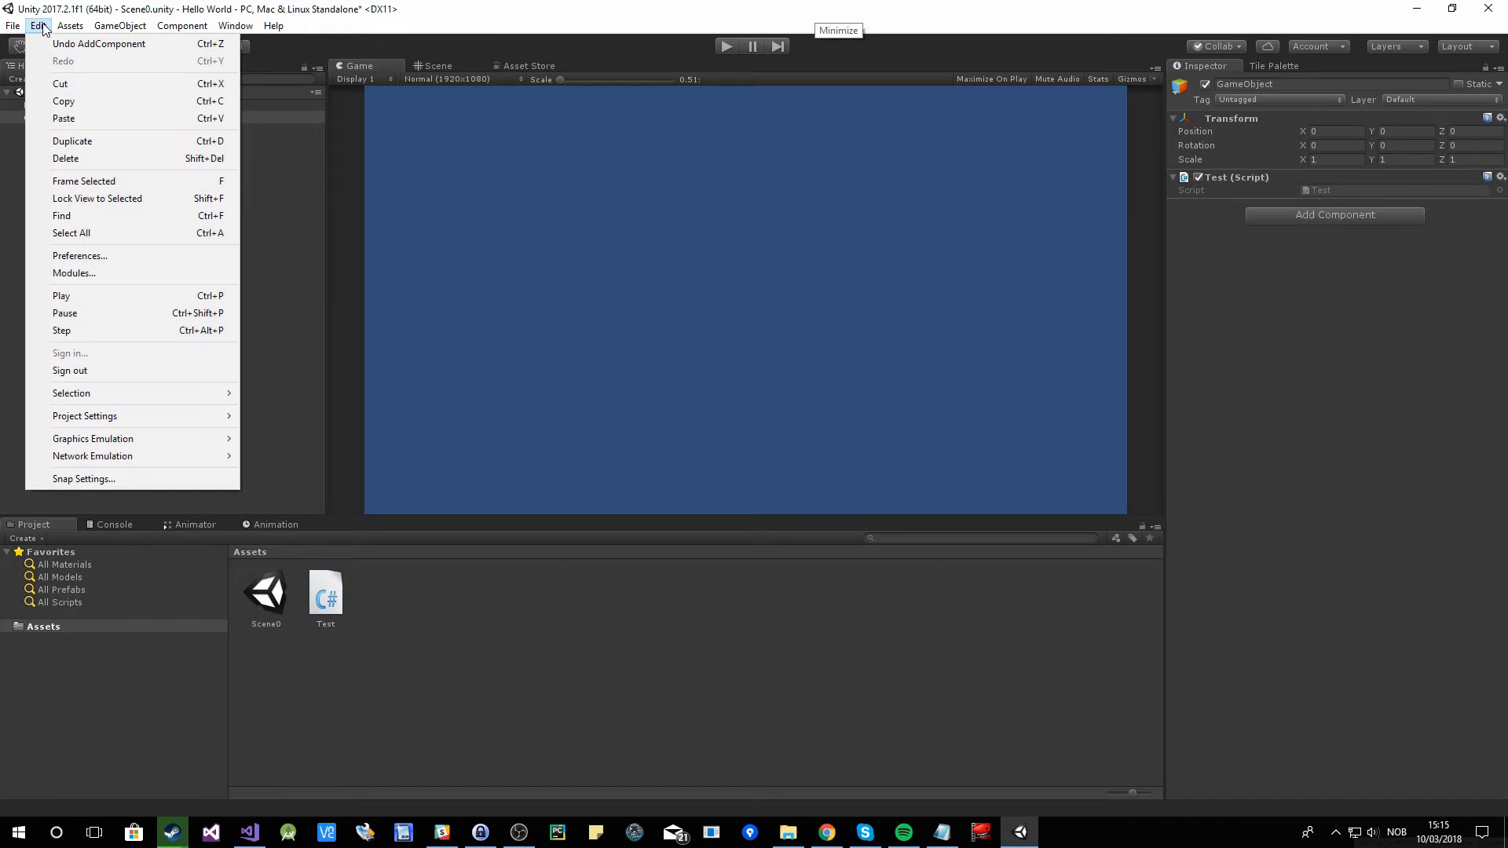
left_click(79, 256)
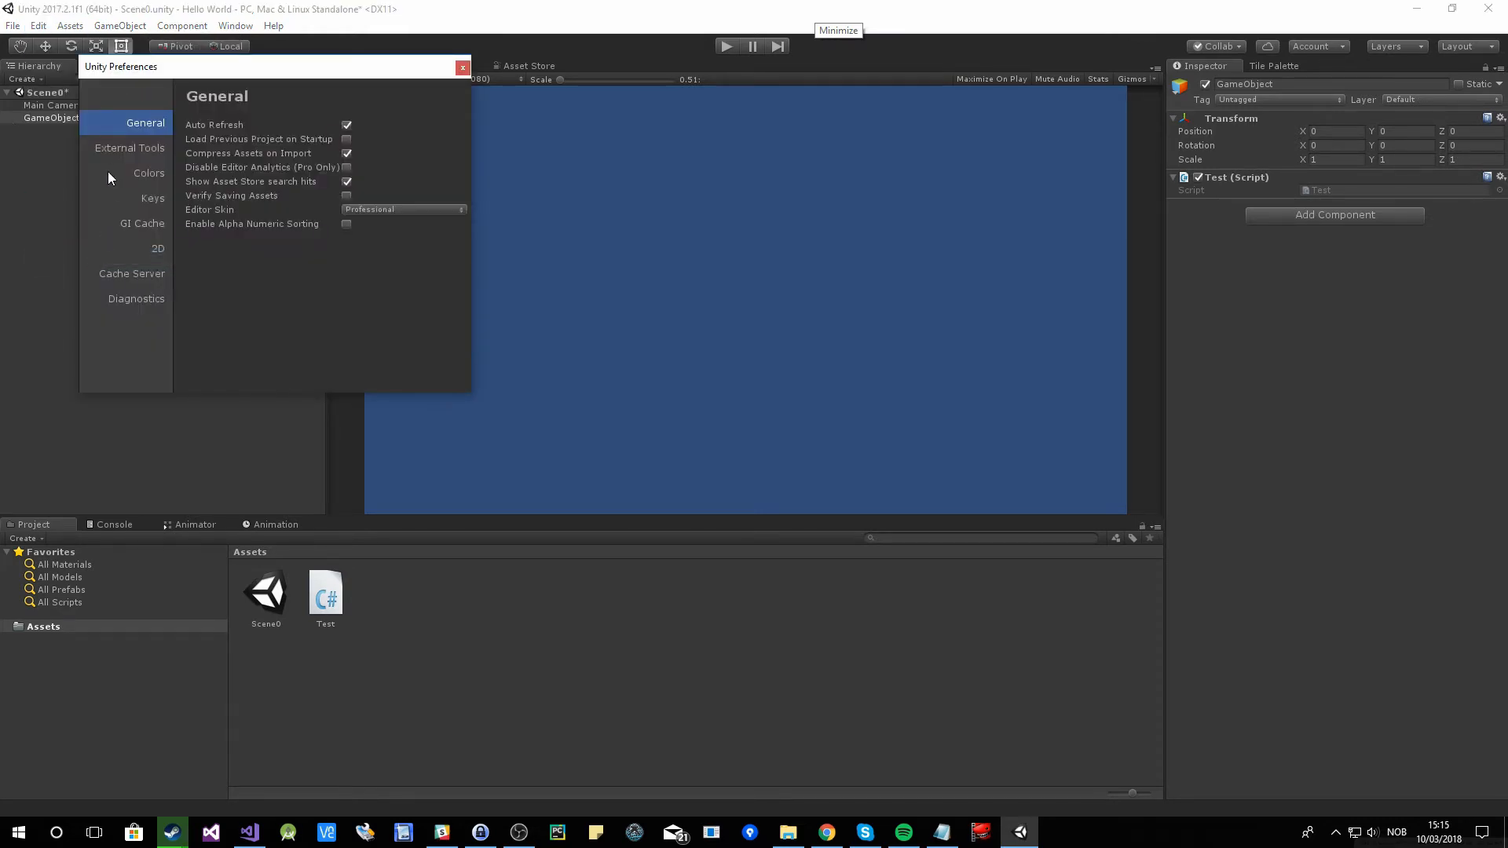
left_click(133, 148)
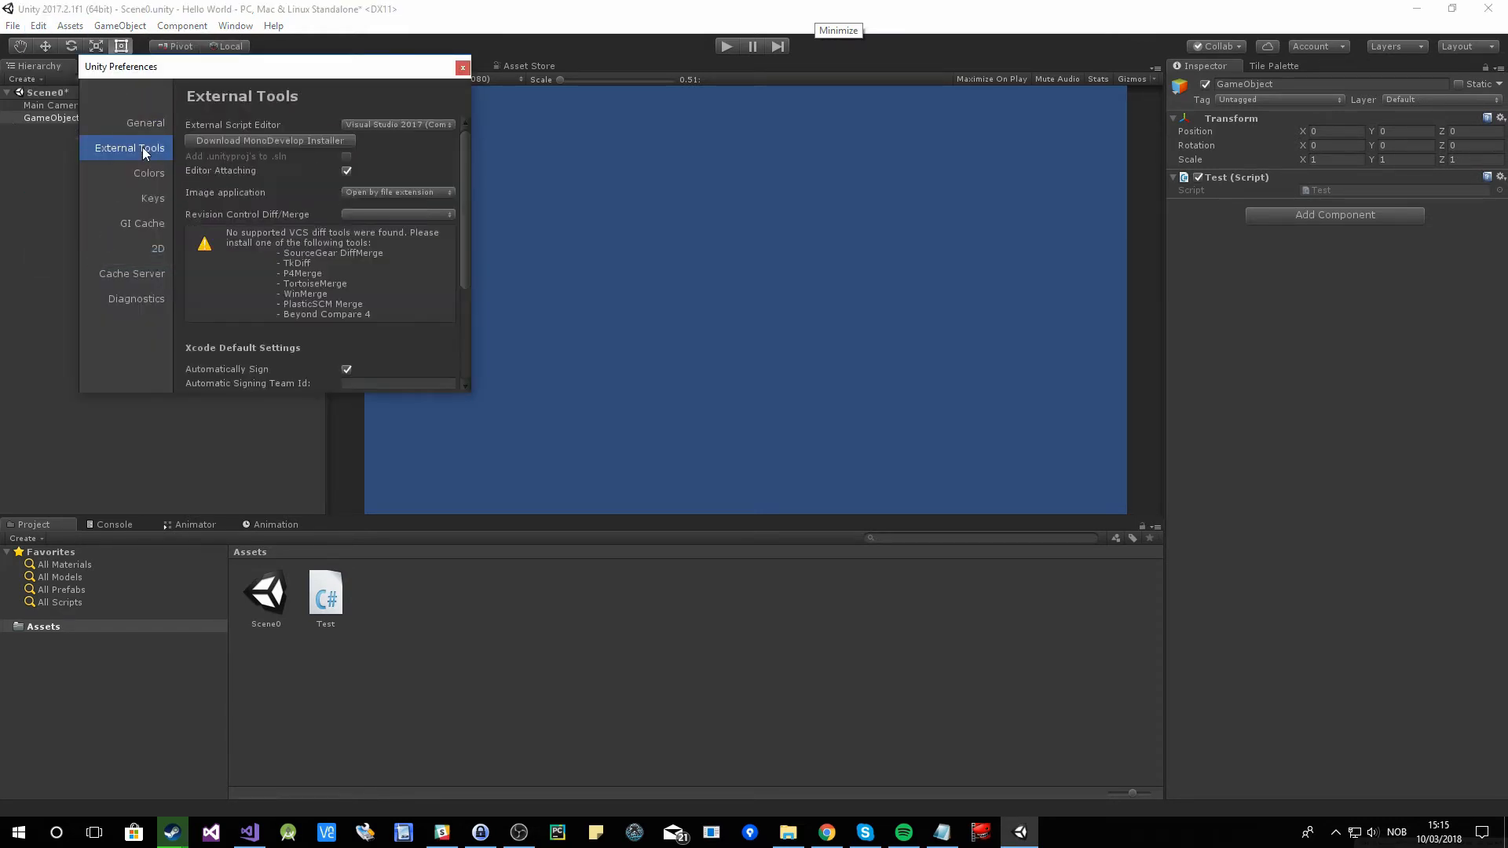
left_click(393, 124)
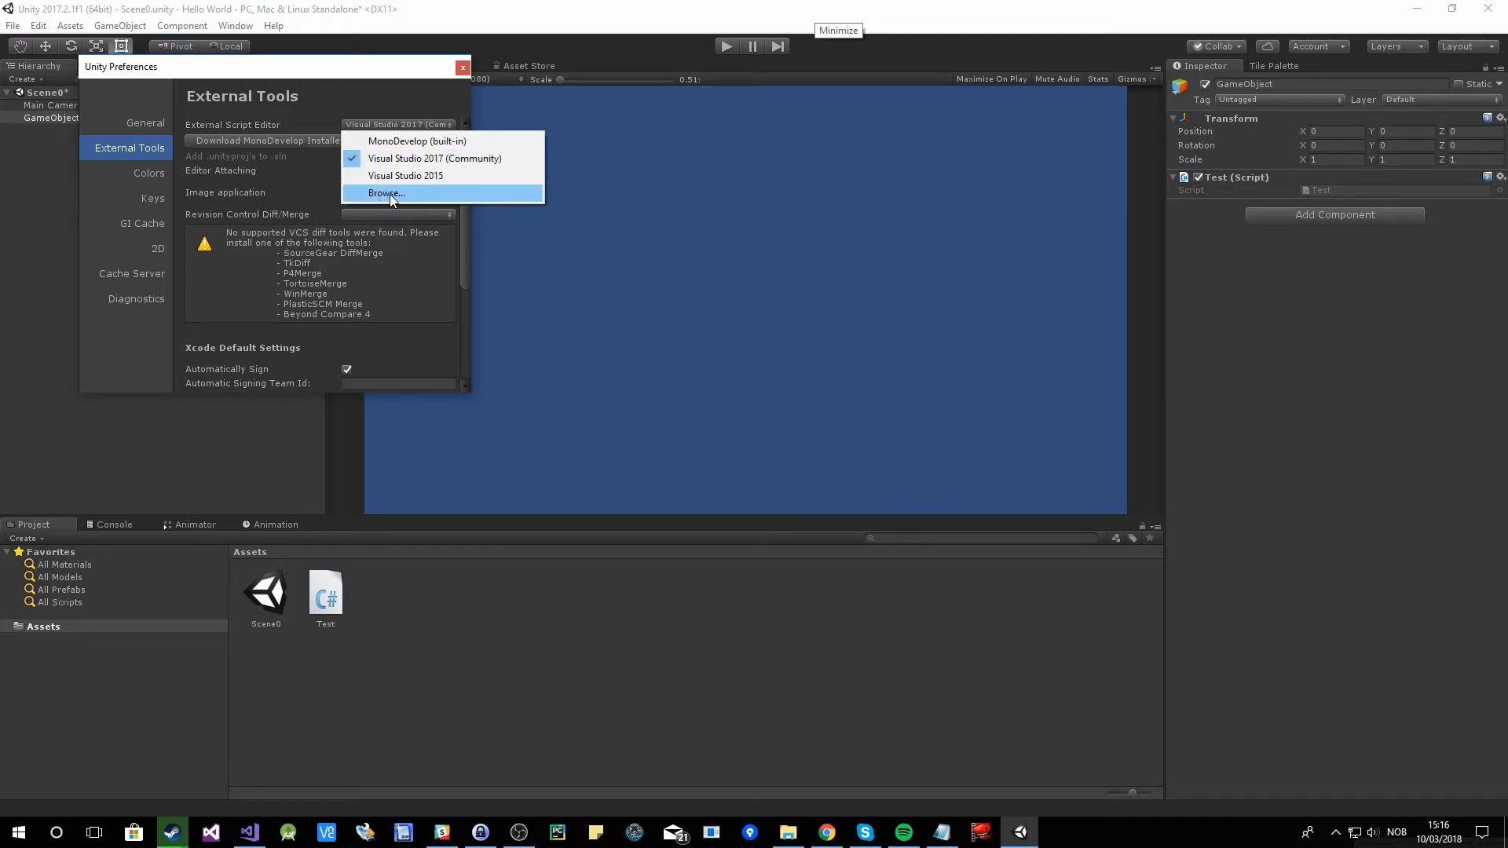
left_click(459, 72)
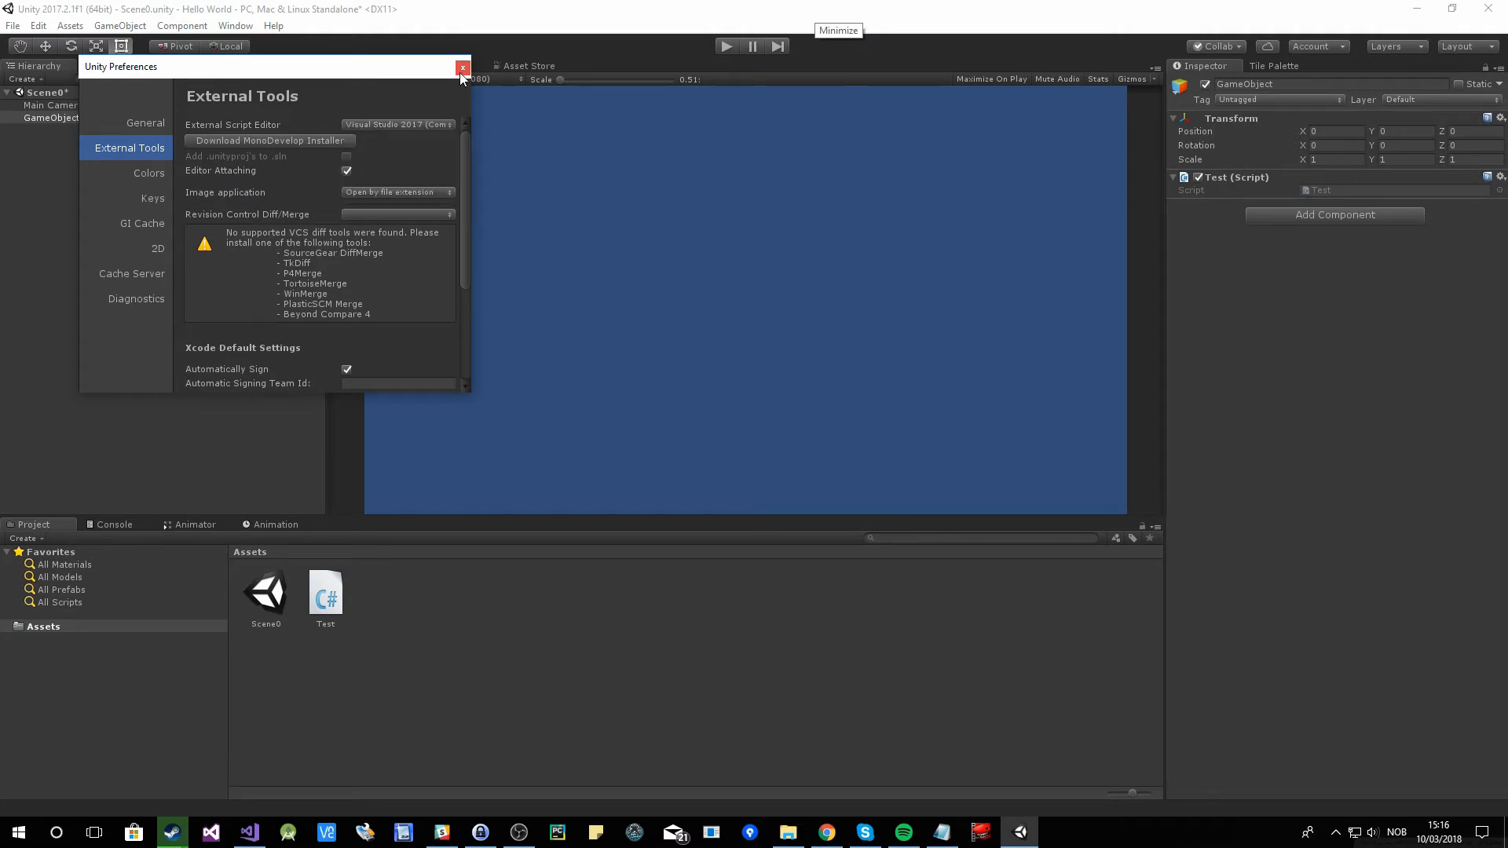
left_click(461, 71)
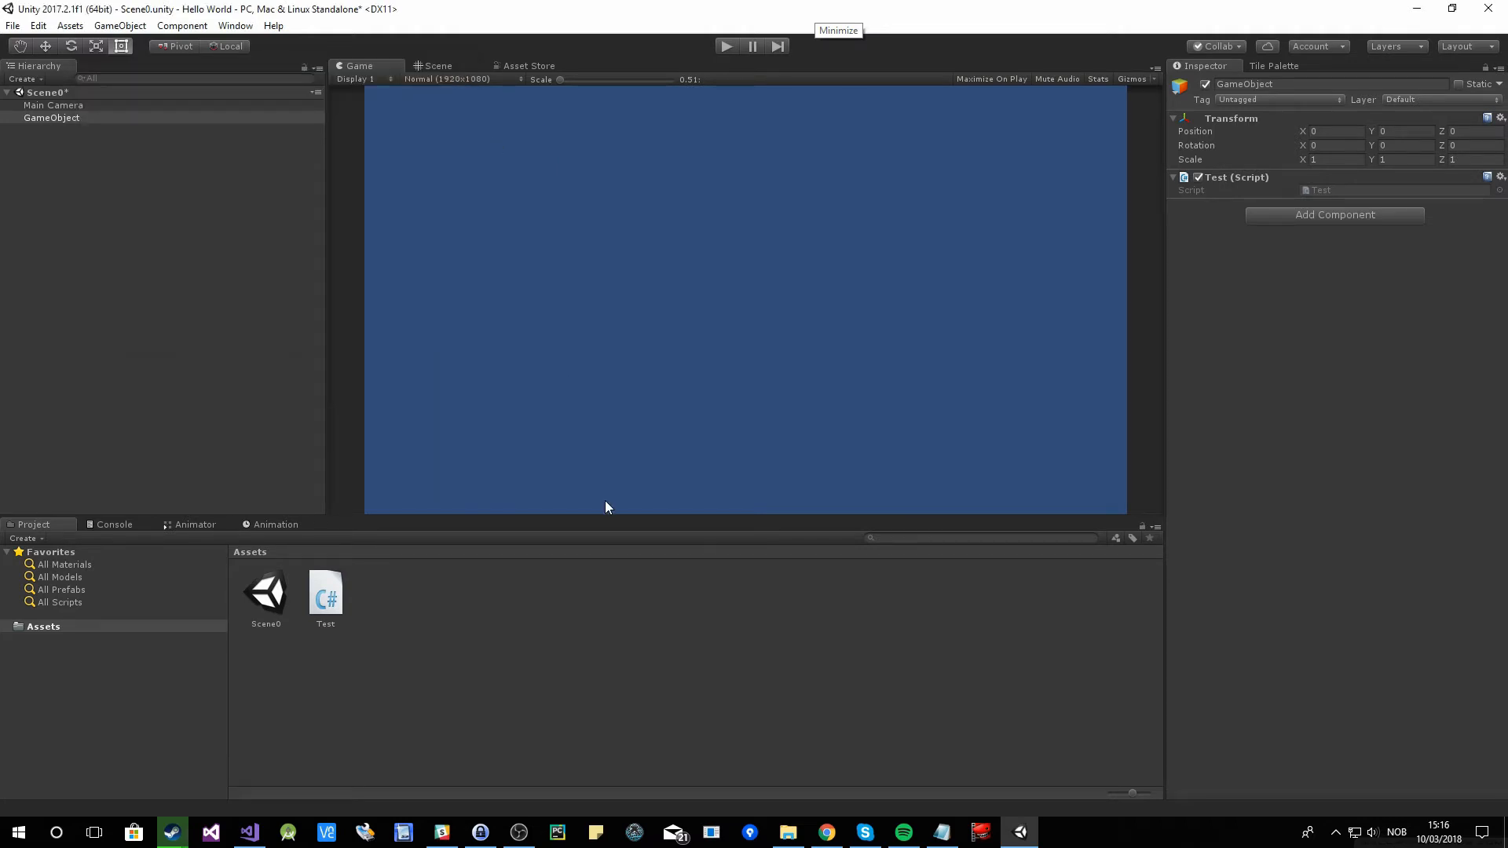
- Open the GameObject's Test script for editing, add Debug.Log("Hello World!"); to its Start method and save the file
left_click(1500, 177)
left_click(1420, 326)
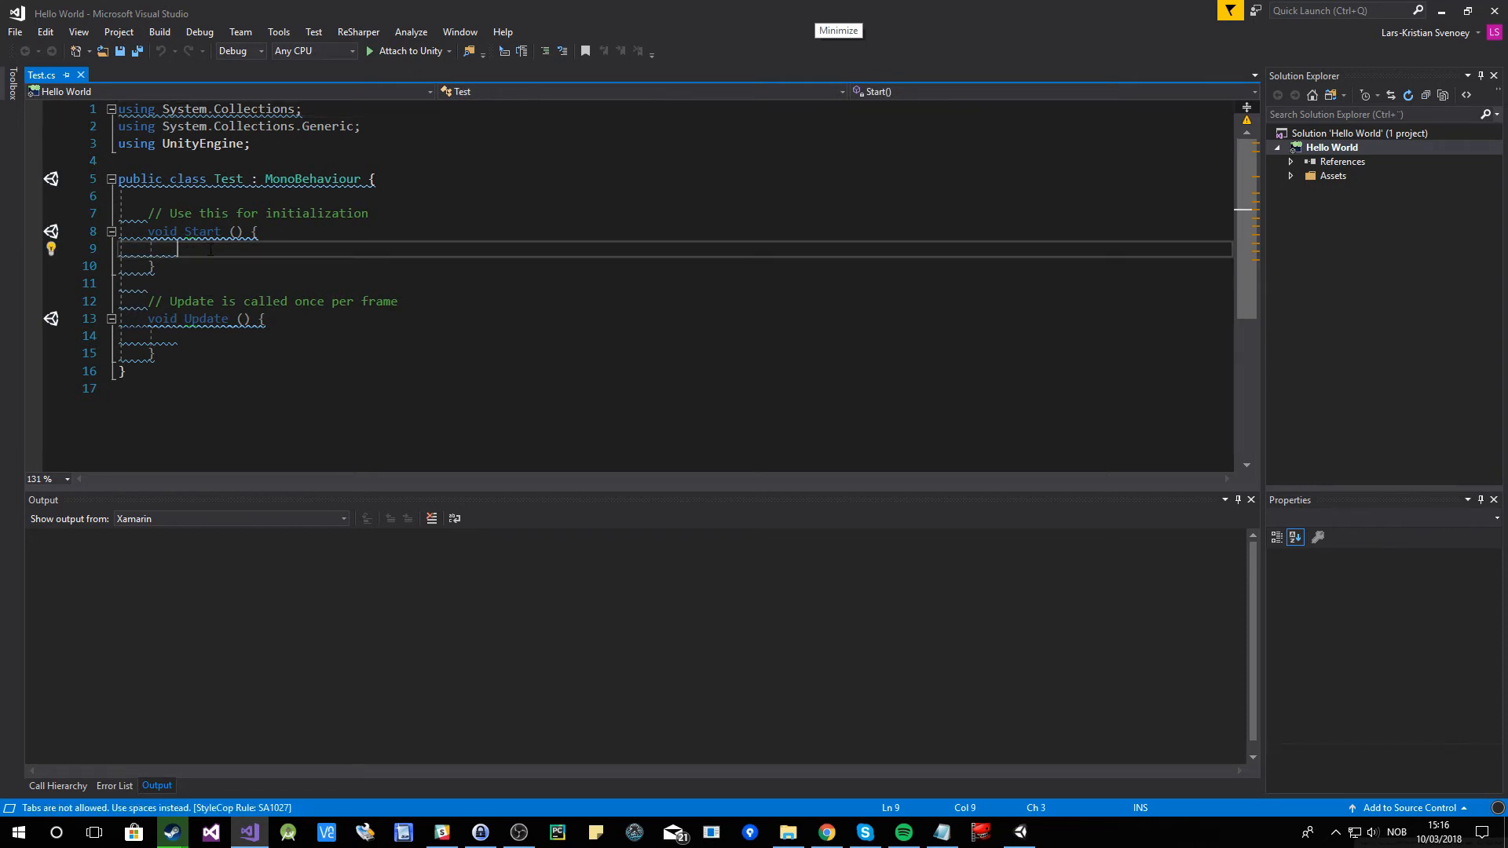
type("Debug.log(")
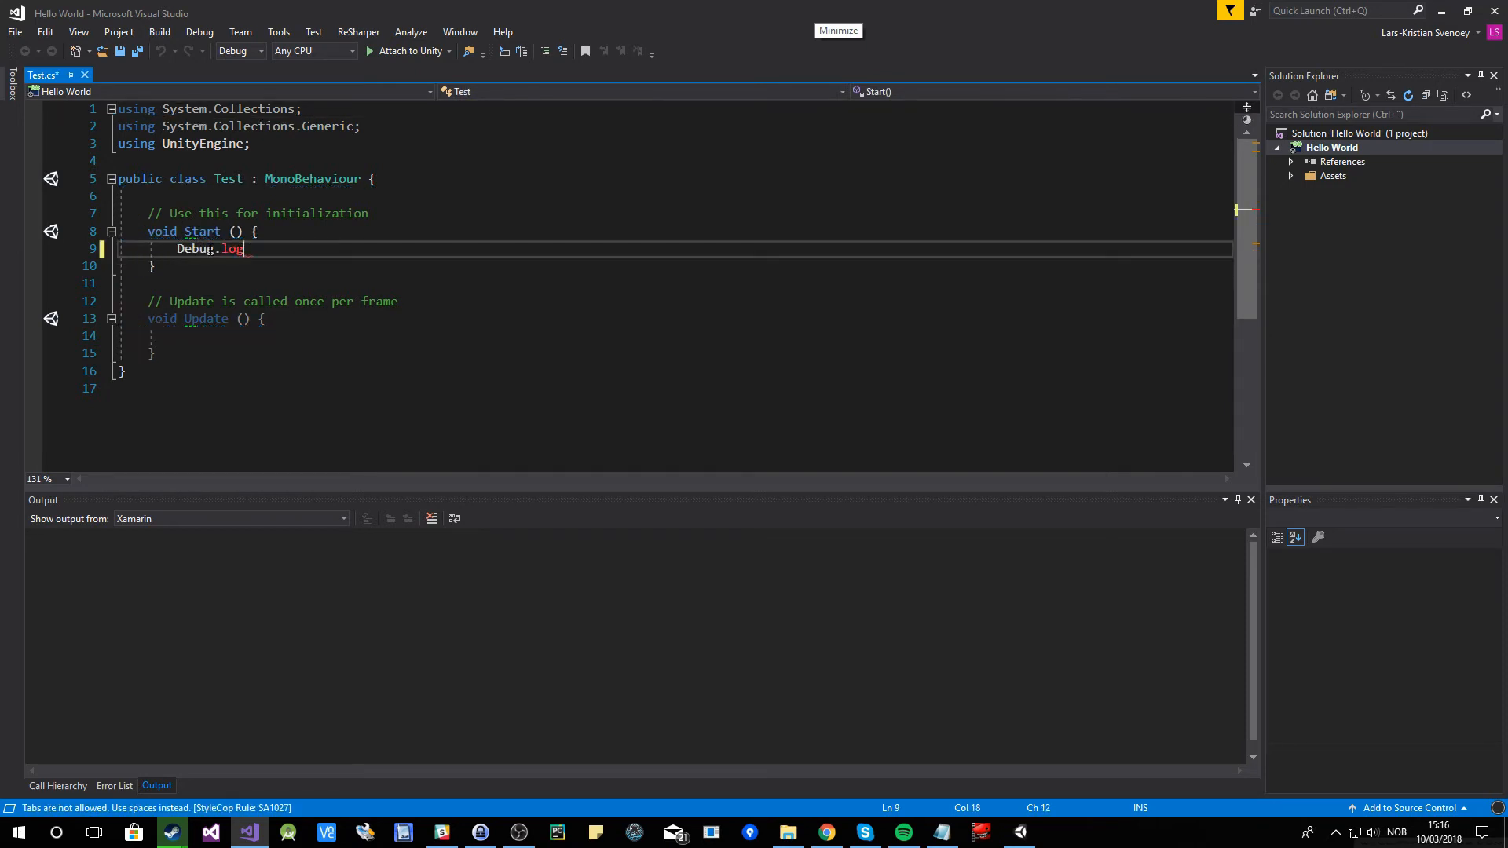
key("BackSpace")
key("BackSpace")
key("BackSpace")
key("BackSpace")
type("Log")
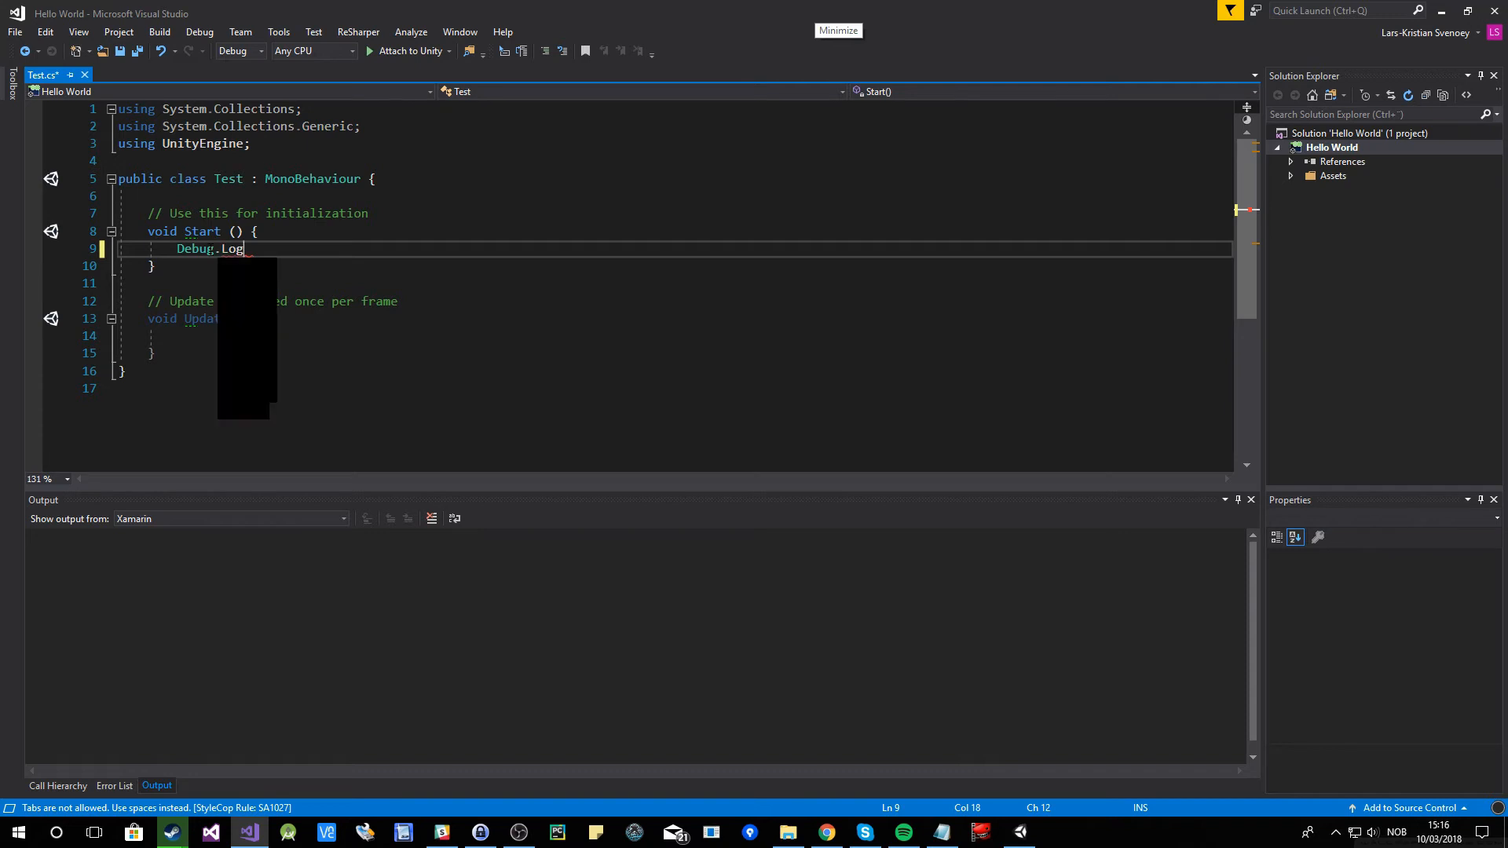
type("(\"Hello World!\")")
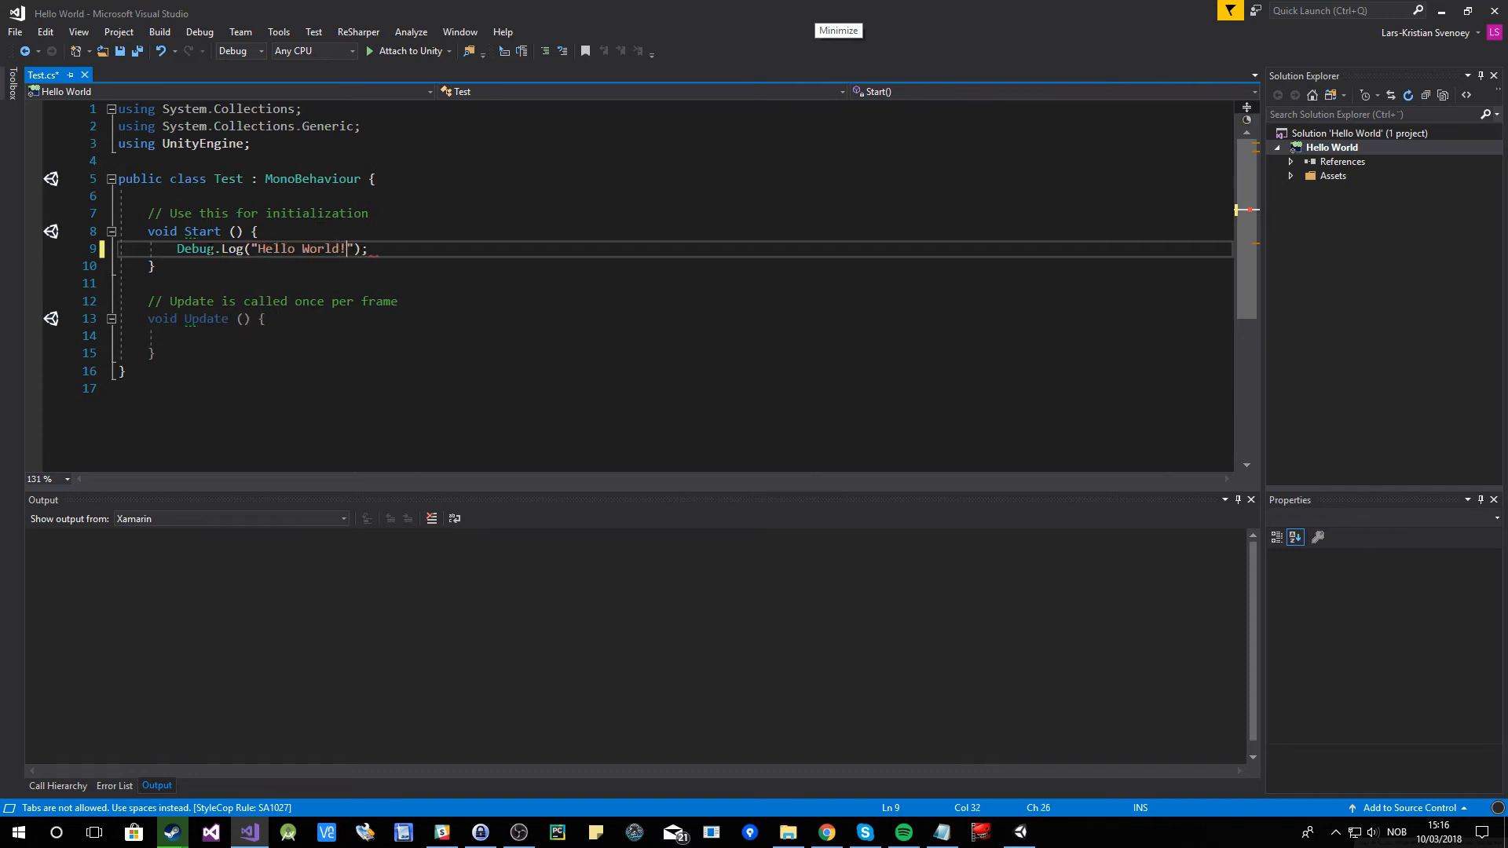
type(";")
key("ctrl+s")
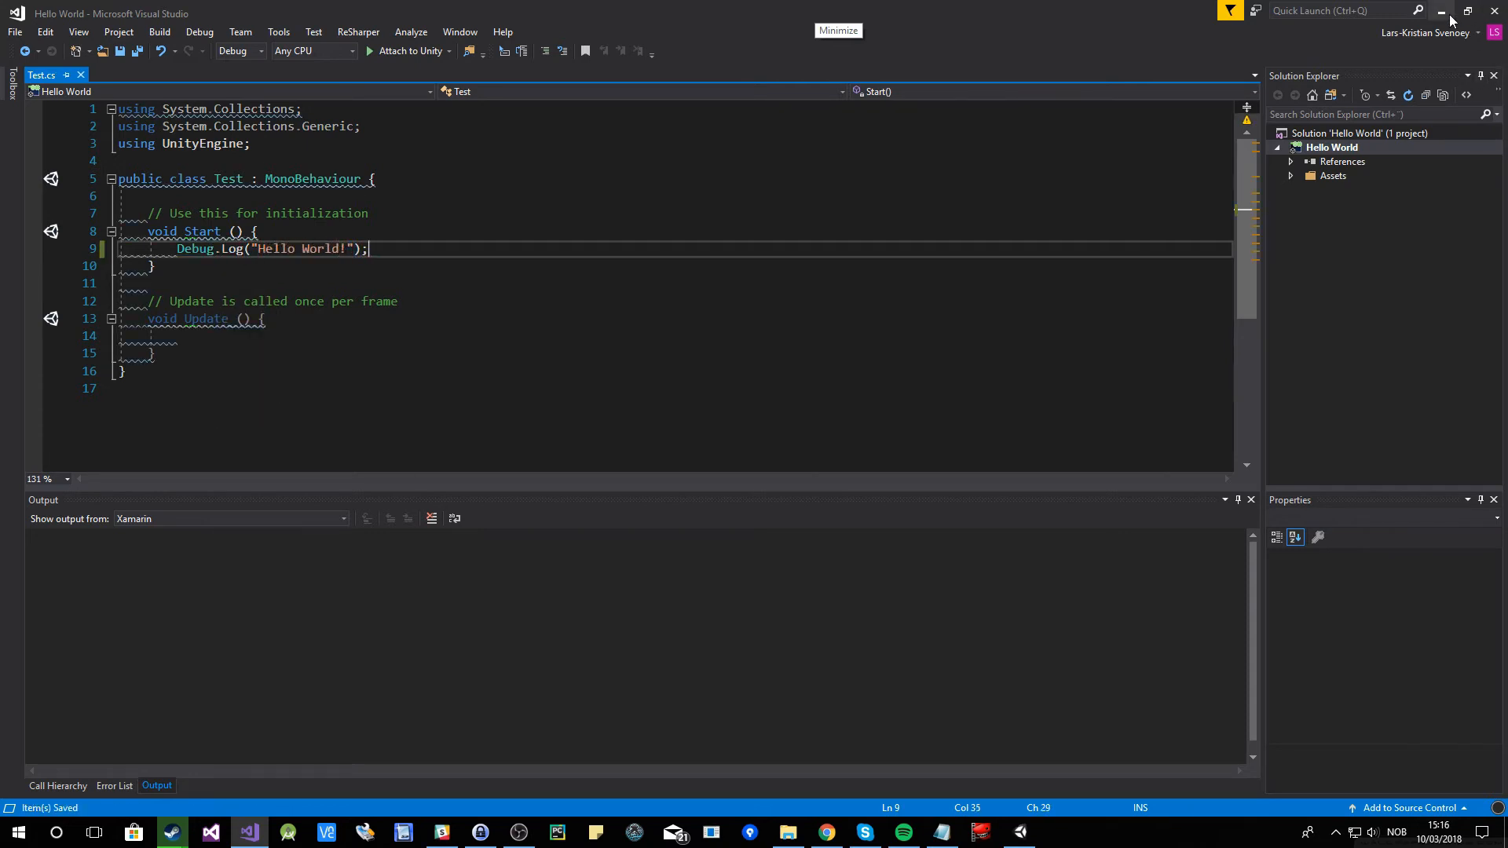
- Switch back to Unity, run Scene0 with GameObject selected, and examine the details of the script's console log entry
left_click(1449, 17)
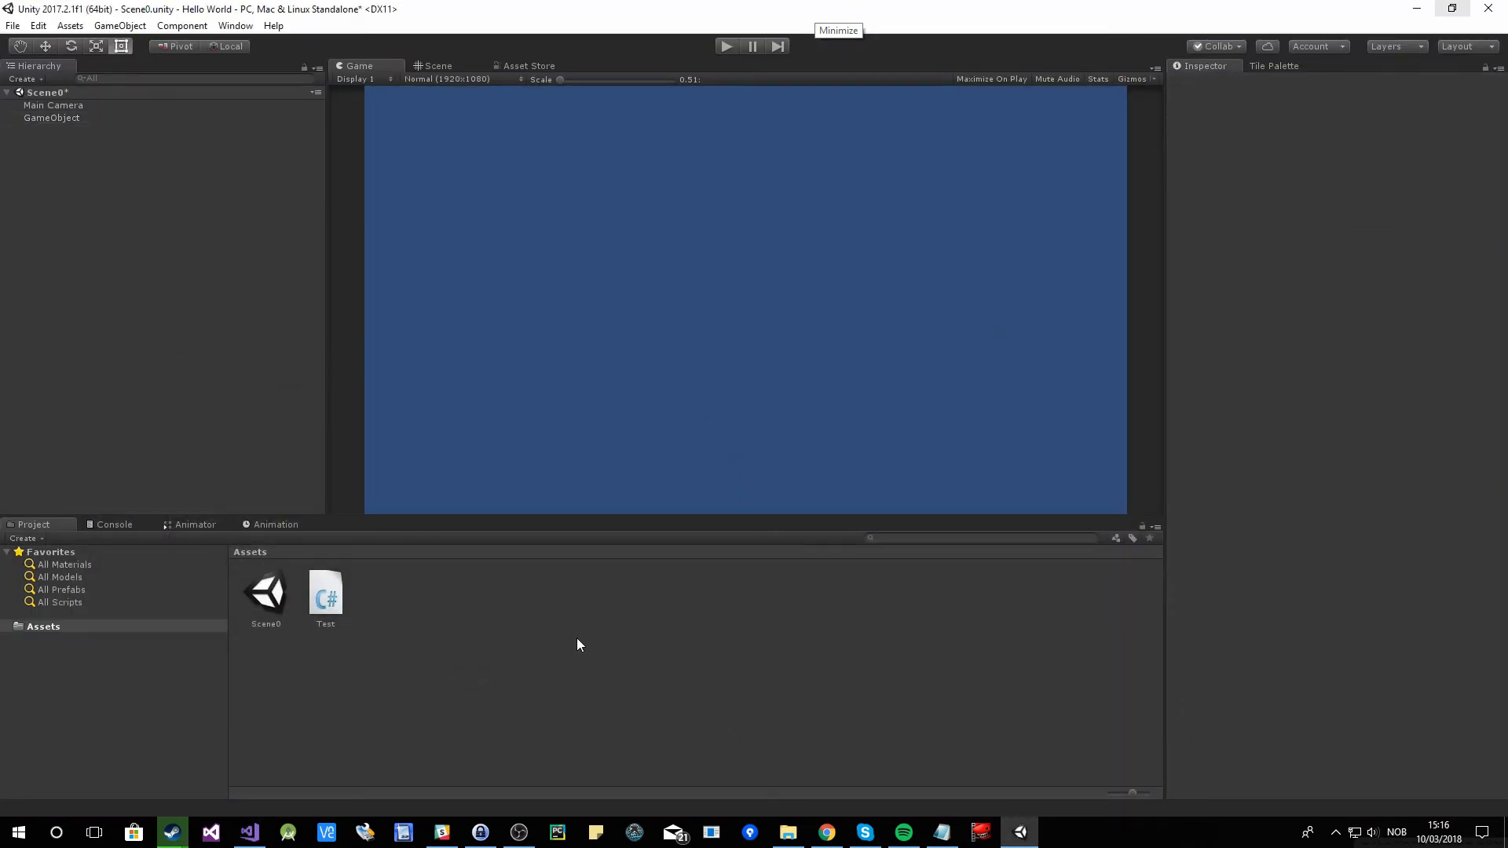
left_click(56, 117)
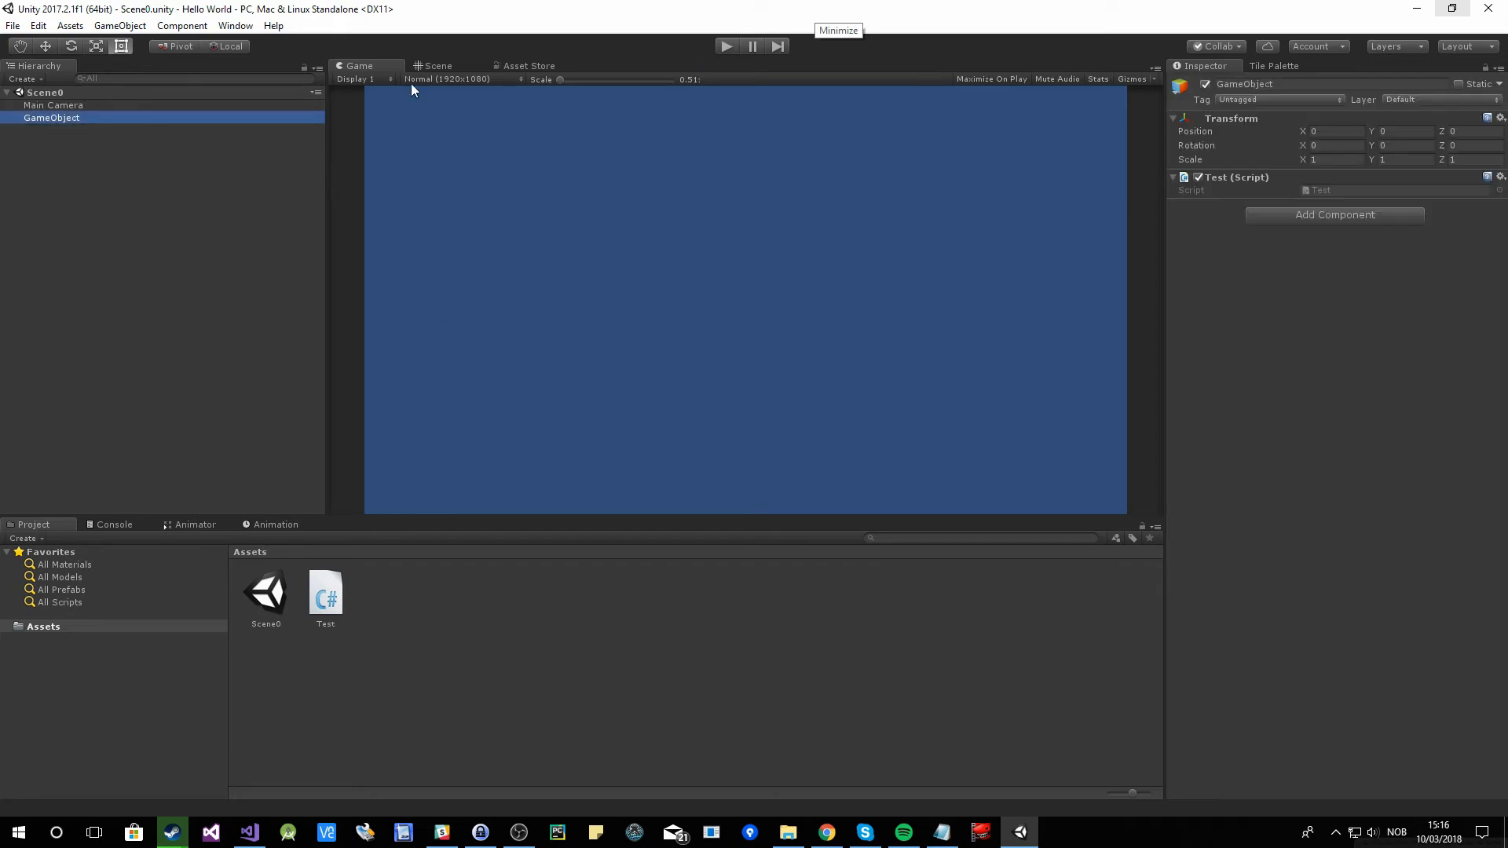
left_click(726, 46)
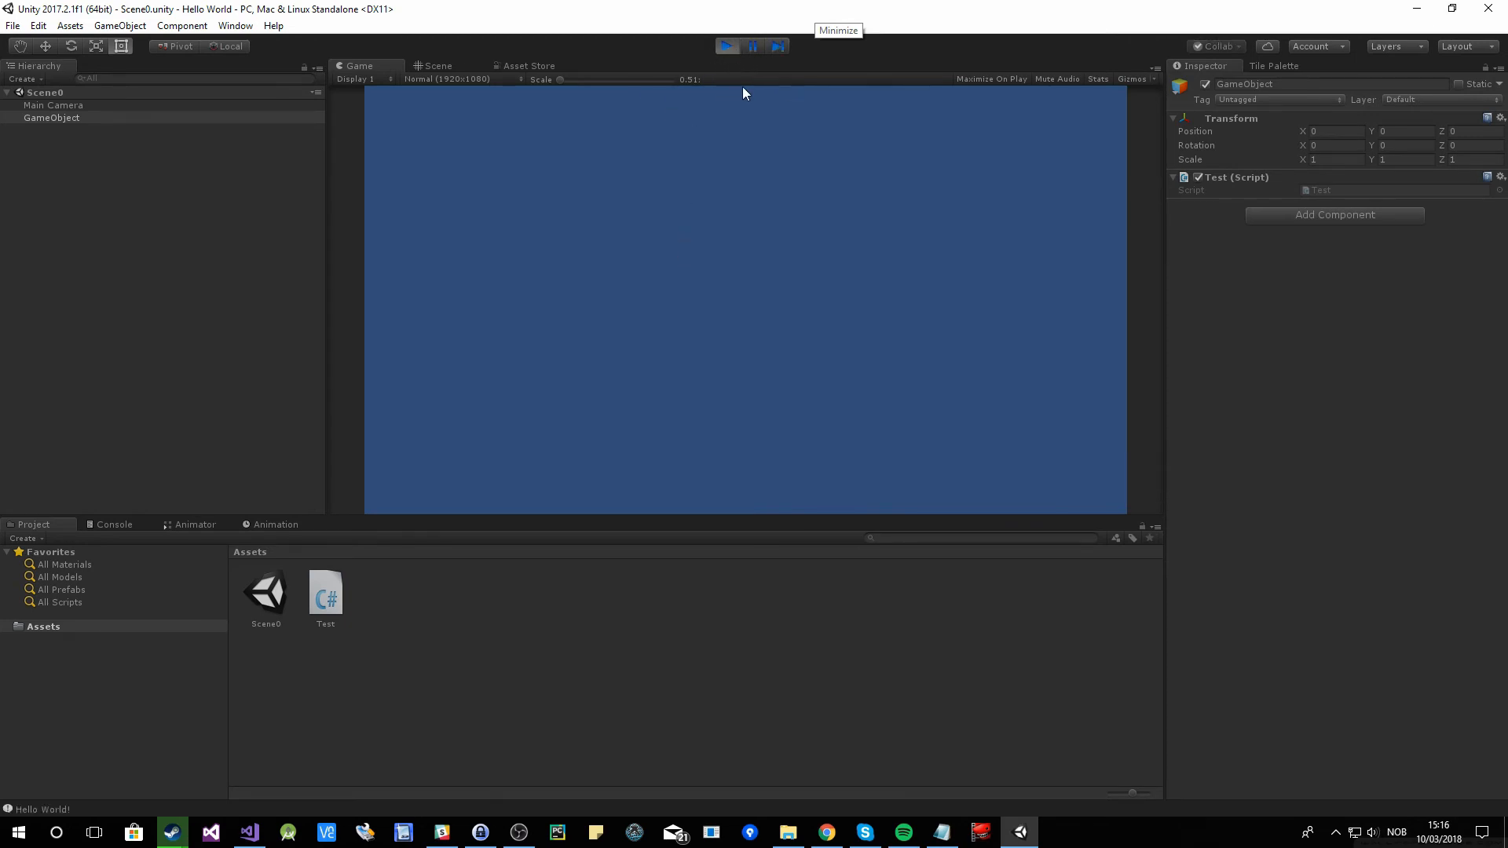
left_click(109, 525)
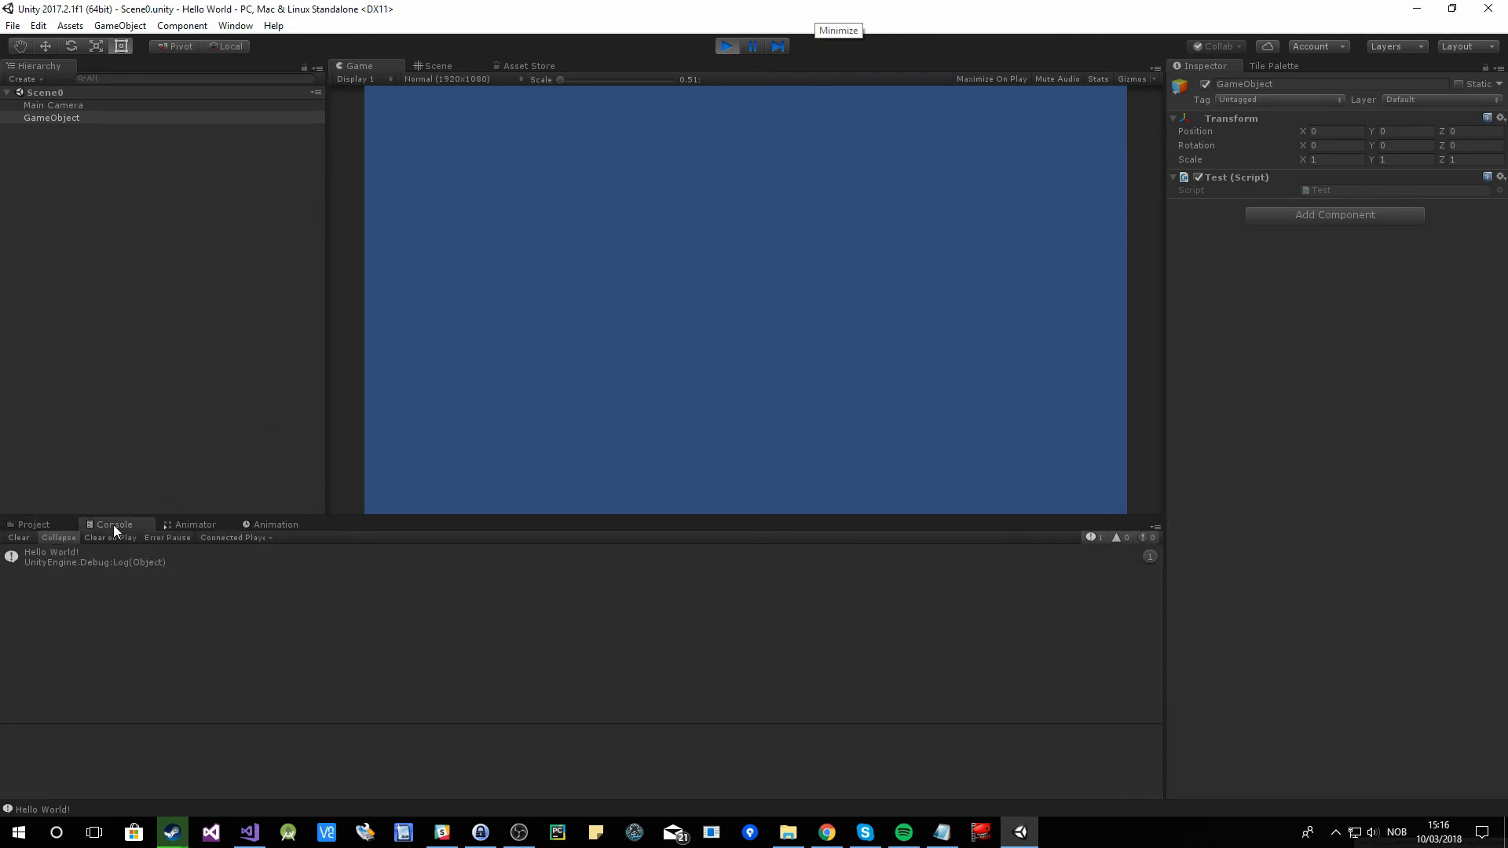
left_click(26, 557)
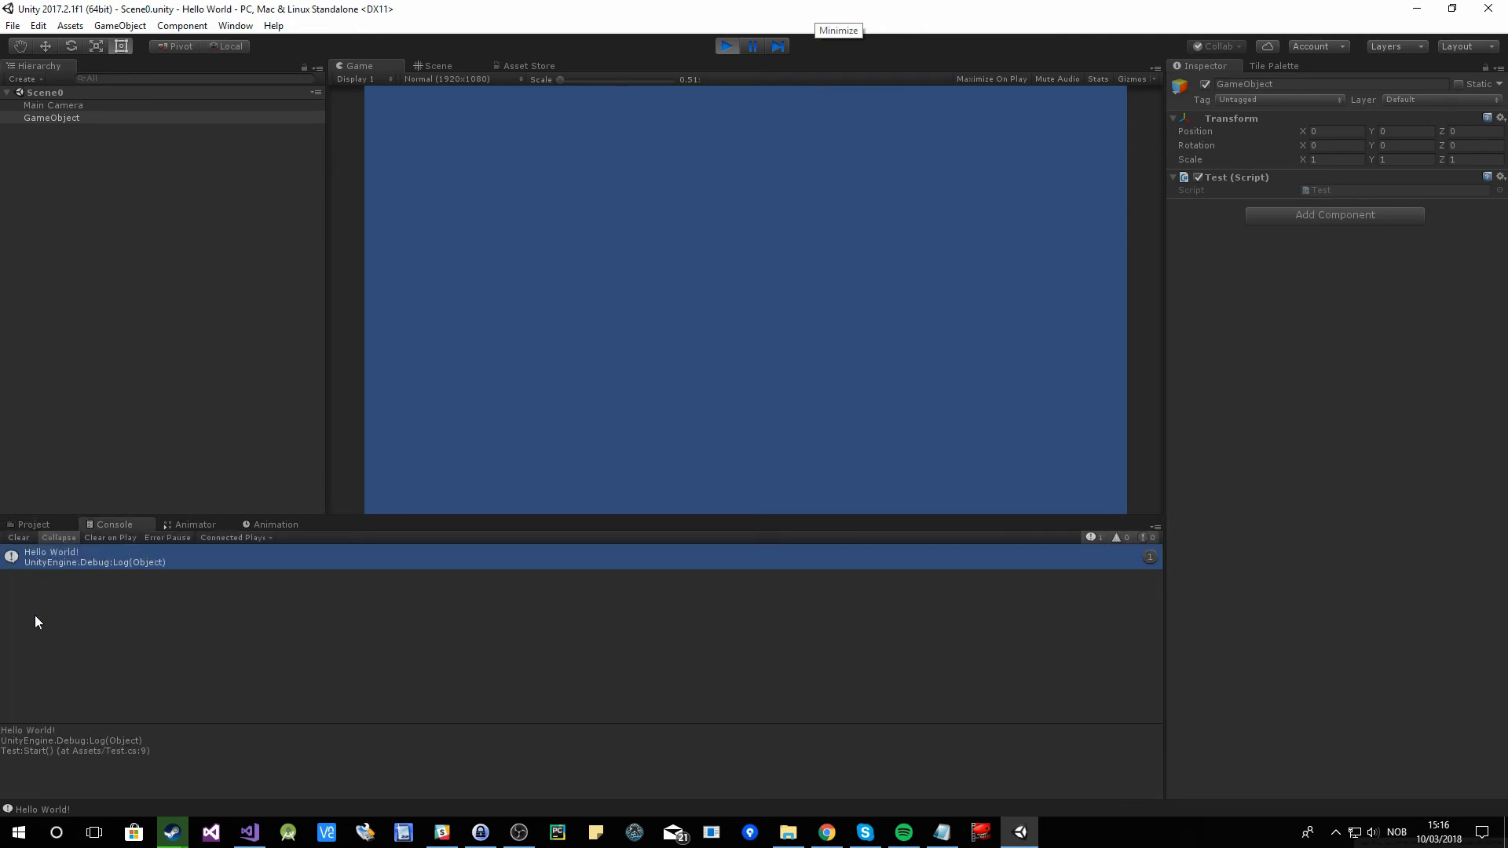